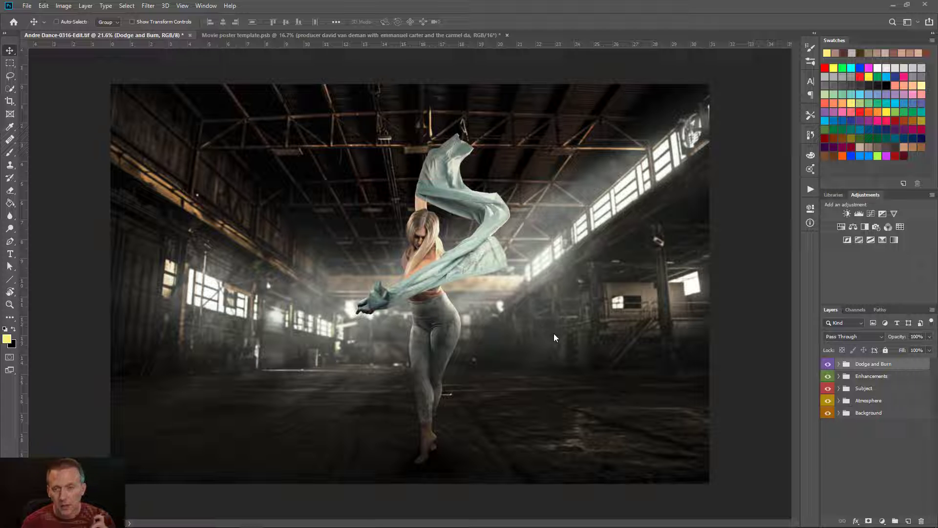
Step: Switch between the Andre Dance and Movie poster template documents, ending on the poster, then bring up File Explorer
{"action": "left_click", "coordinate": [353, 34]}
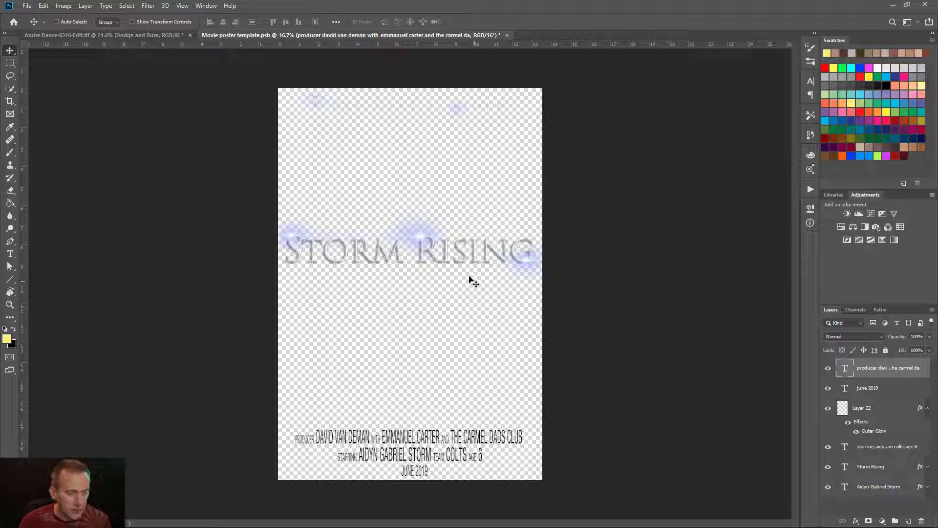
{"action": "left_click", "coordinate": [160, 35]}
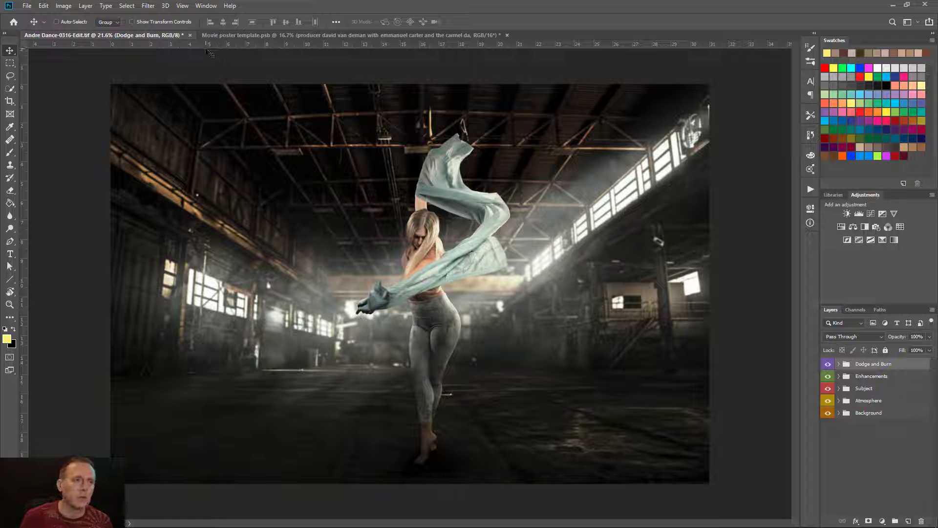
{"action": "left_click", "coordinate": [233, 33]}
{"action": "key", "text": "ctrl+Tab"}
{"action": "left_click", "coordinate": [235, 34]}
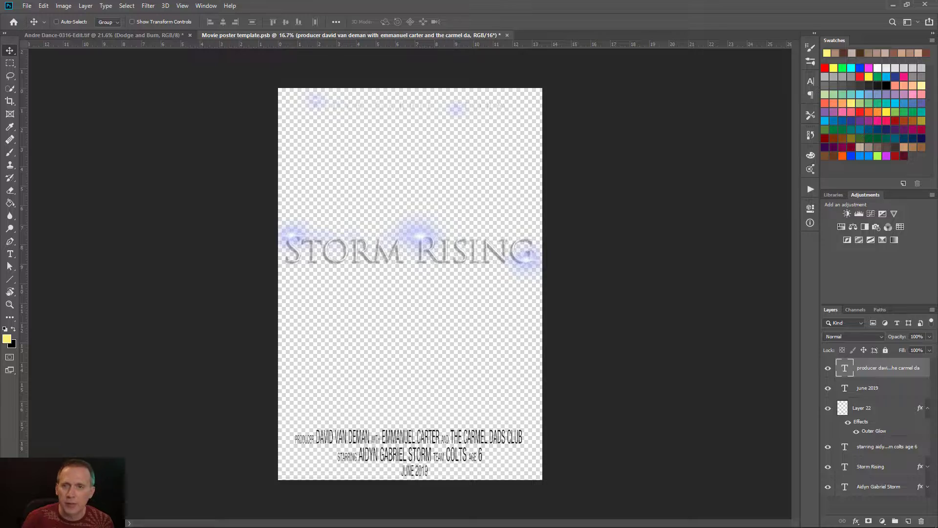
{"action": "key", "text": "alt+Tab"}
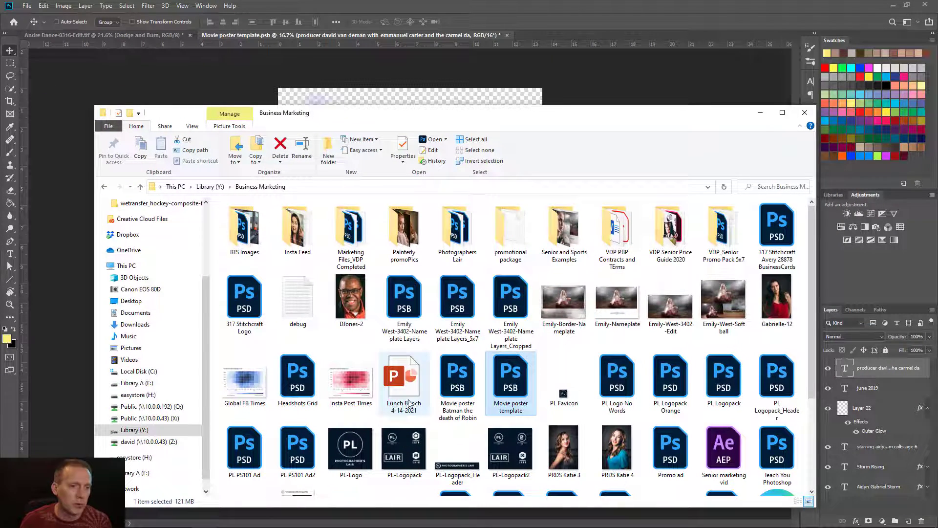
{"action": "left_click_drag", "start_coordinate": [619, 307], "coordinate": [547, 34]}
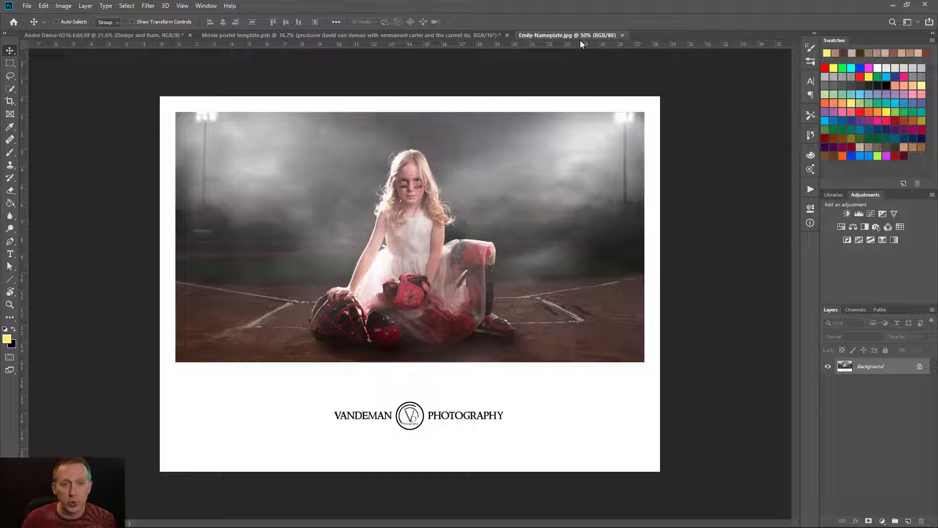
{"action": "left_click", "coordinate": [623, 35]}
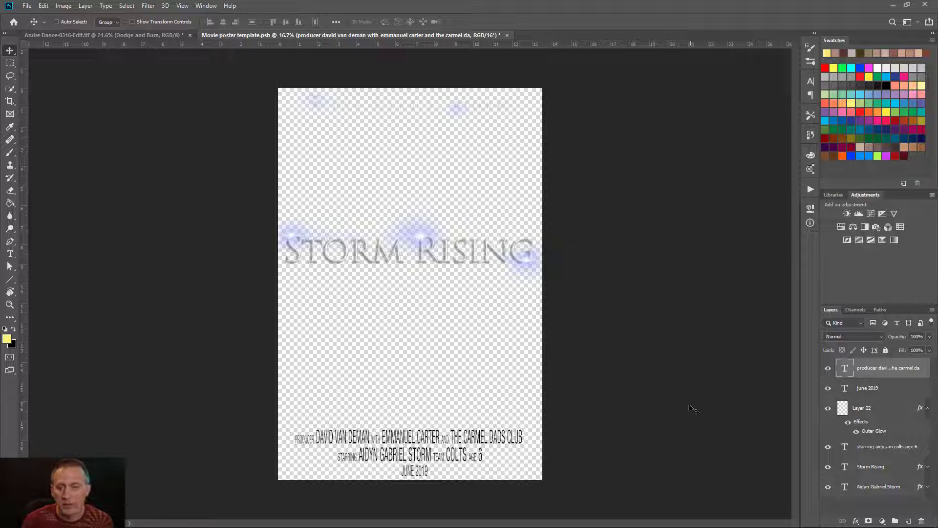
{"action": "left_click", "coordinate": [203, 518]}
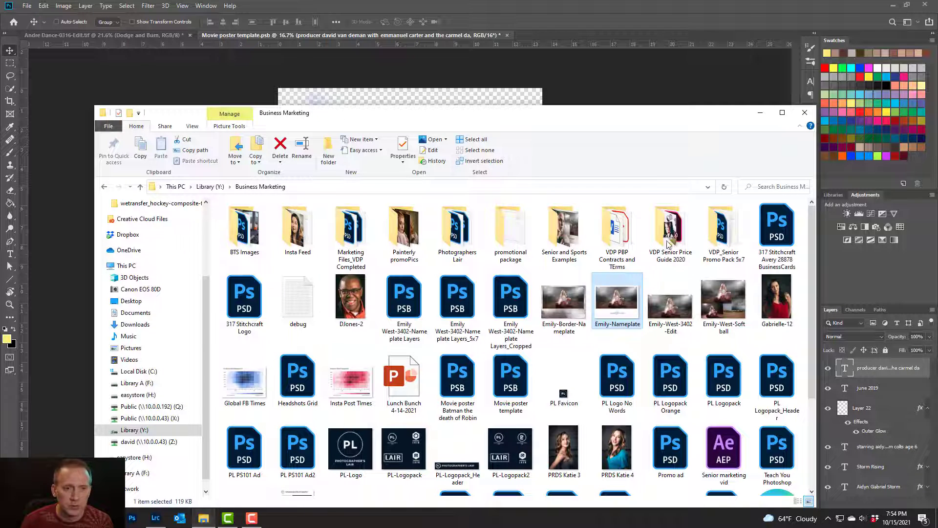
Step: Drop the Emily-Nameplate image onto the Storm Rising poster, then cancel the placement
{"action": "left_click_drag", "start_coordinate": [630, 304], "coordinate": [516, 98]}
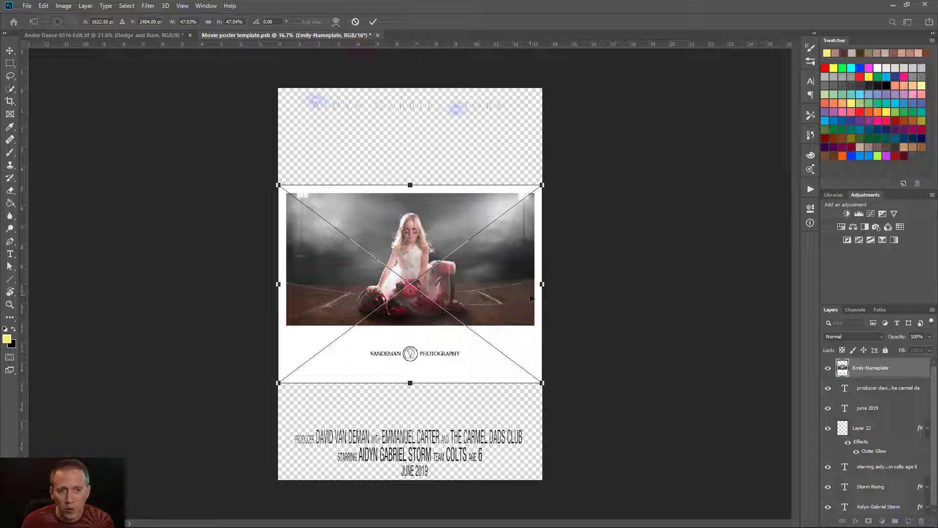
{"action": "key", "text": "Return"}
{"action": "left_click", "coordinate": [356, 22]}
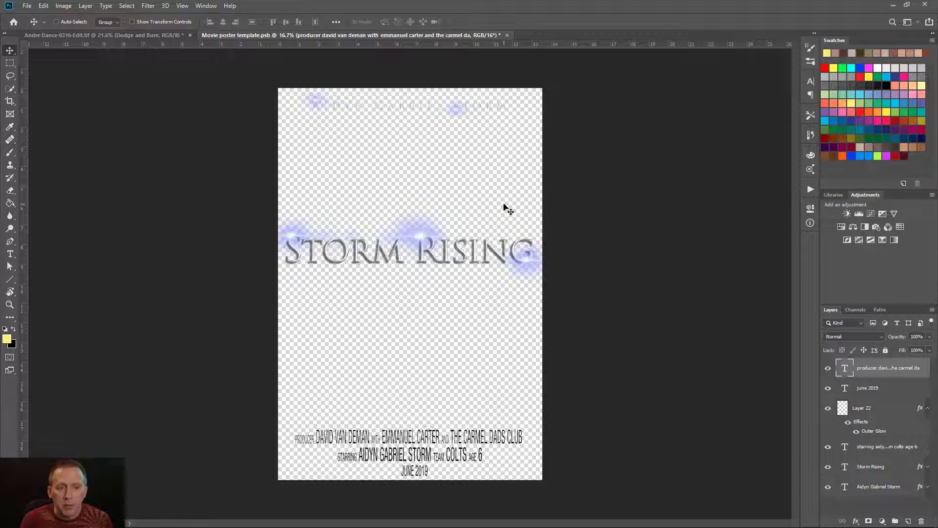
Step: Expand the Andre Dance Subject group to show Layer 1, Exposure 2, Curves 1 and Background copy, then return to the poster
{"action": "left_click", "coordinate": [146, 35]}
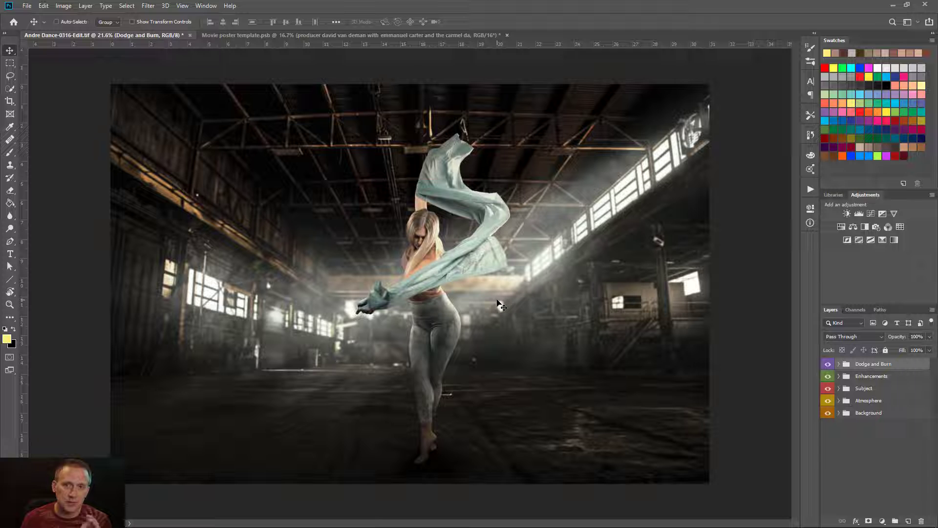
{"action": "left_click", "coordinate": [842, 392]}
{"action": "left_click", "coordinate": [840, 389]}
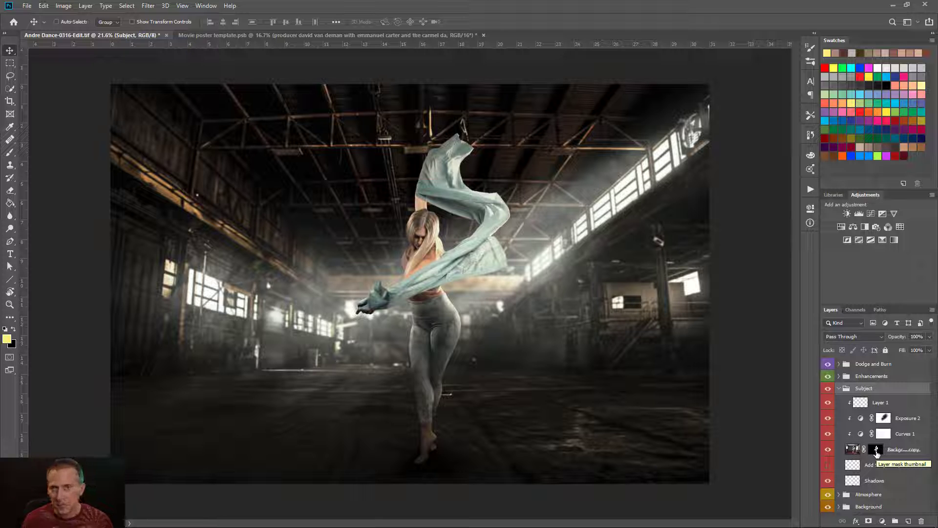
{"action": "left_click", "coordinate": [333, 35]}
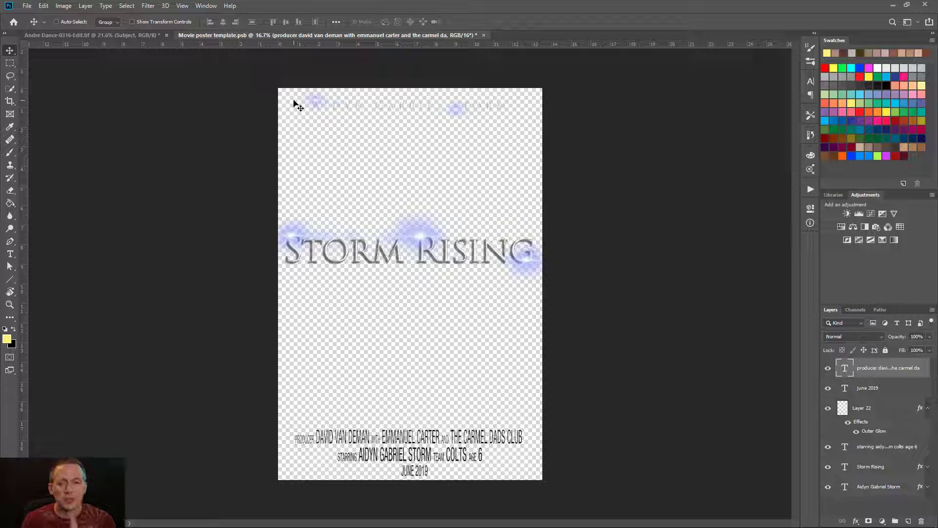
{"action": "left_click", "coordinate": [137, 35]}
{"action": "left_click", "coordinate": [251, 36]}
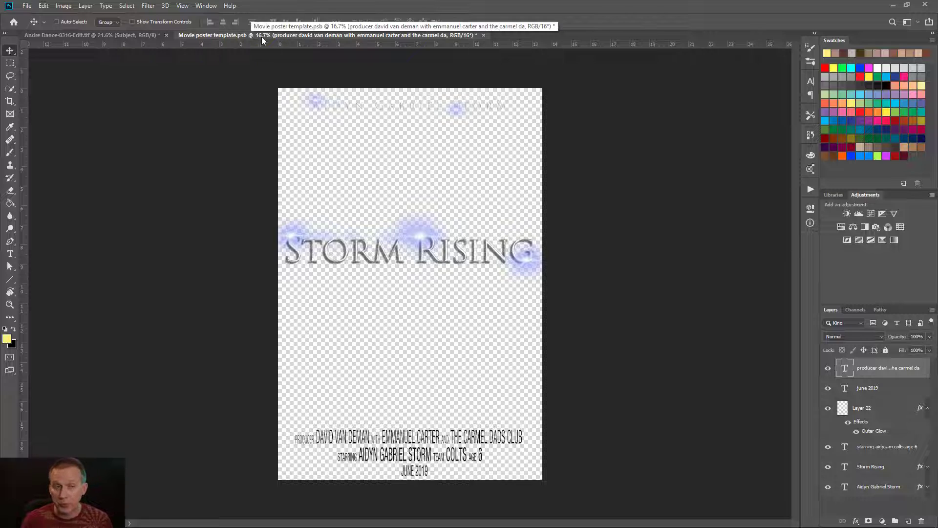
{"action": "left_click", "coordinate": [42, 6]}
{"action": "mouse_move", "coordinate": [65, 406]}
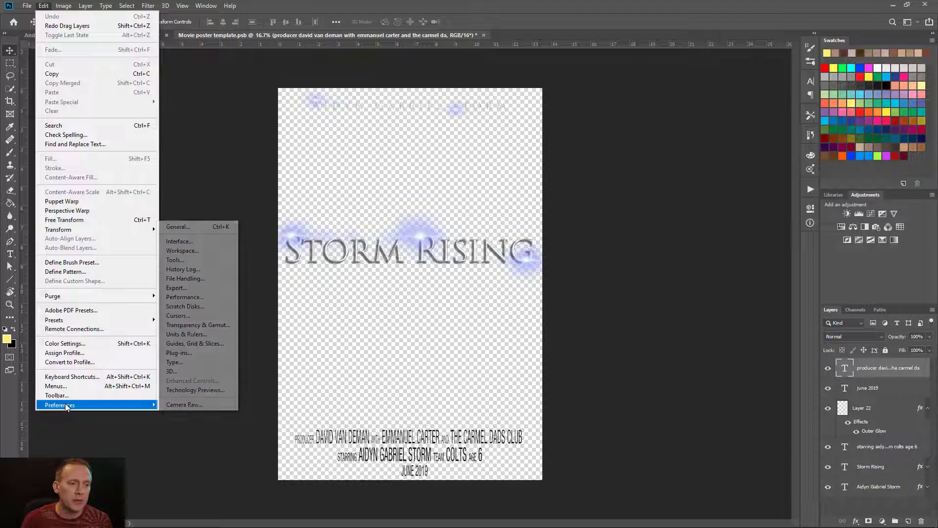
{"action": "left_click", "coordinate": [182, 251]}
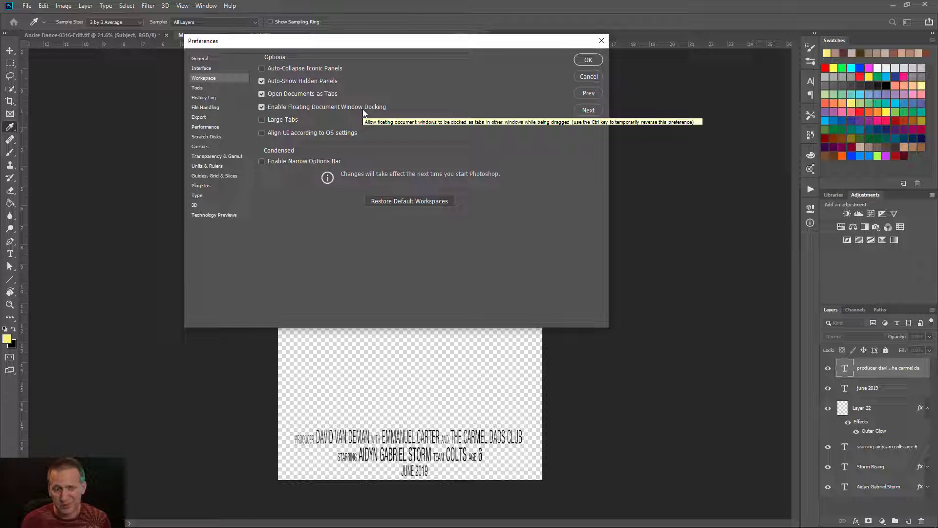
{"action": "left_click", "coordinate": [586, 60]}
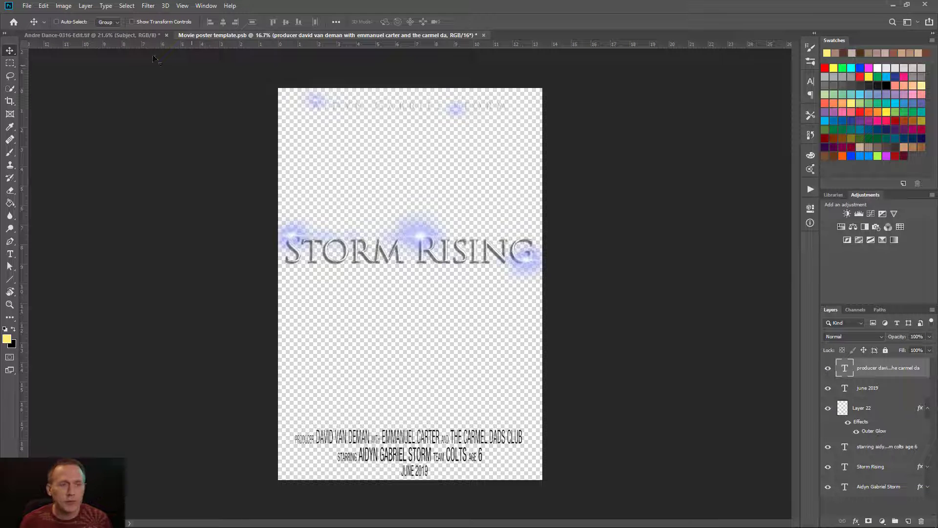
Step: Drag the Andre Dance composite out of the tab bar into a floating window over the poster
{"action": "left_click", "coordinate": [128, 37]}
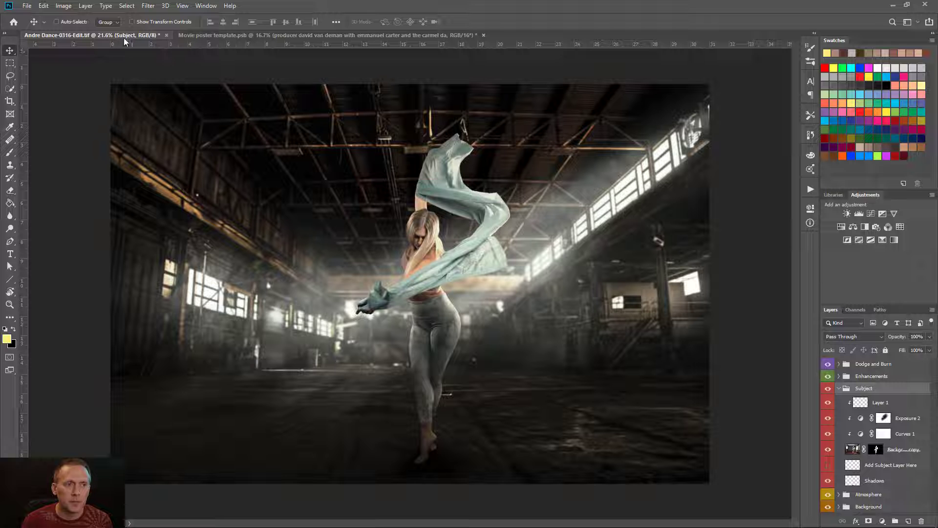
{"action": "left_click_drag", "start_coordinate": [121, 38], "coordinate": [141, 100]}
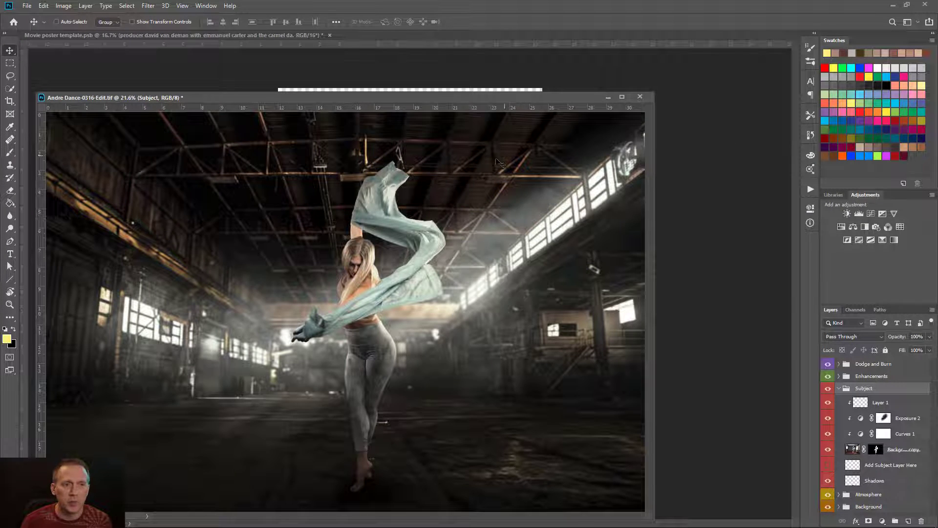
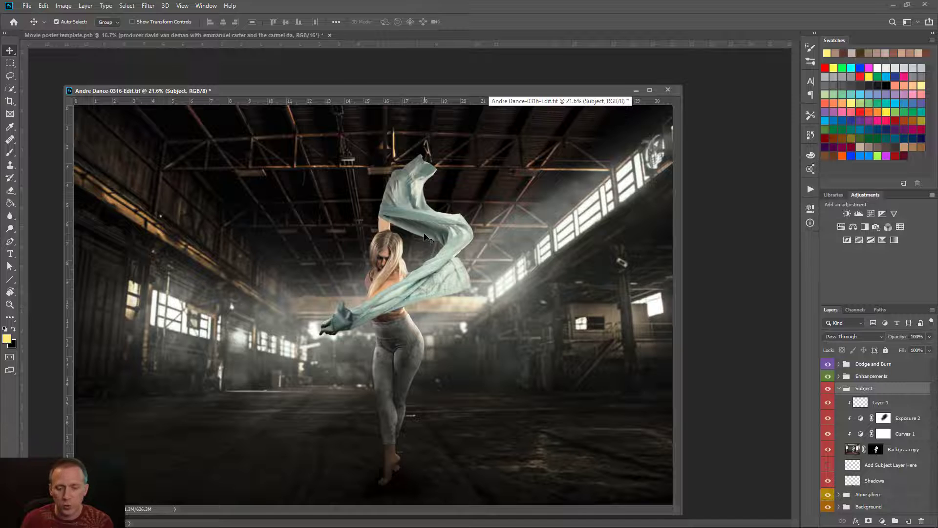
Step: Zoom out the dancer photo and float the poster template in its own window
{"action": "key", "text": "ctrl+minus"}
{"action": "key", "text": "ctrl+minus"}
{"action": "key", "text": "ctrl+minus"}
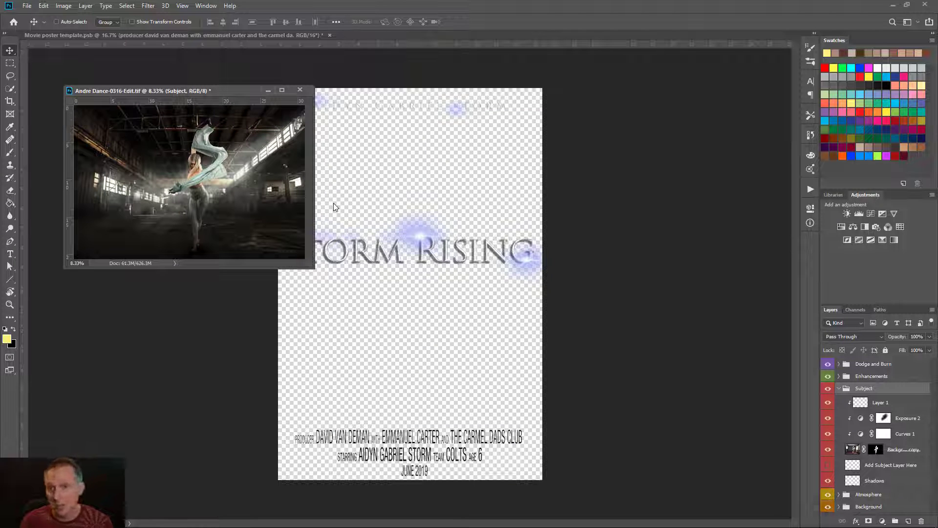
{"action": "key", "text": "ctrl"}
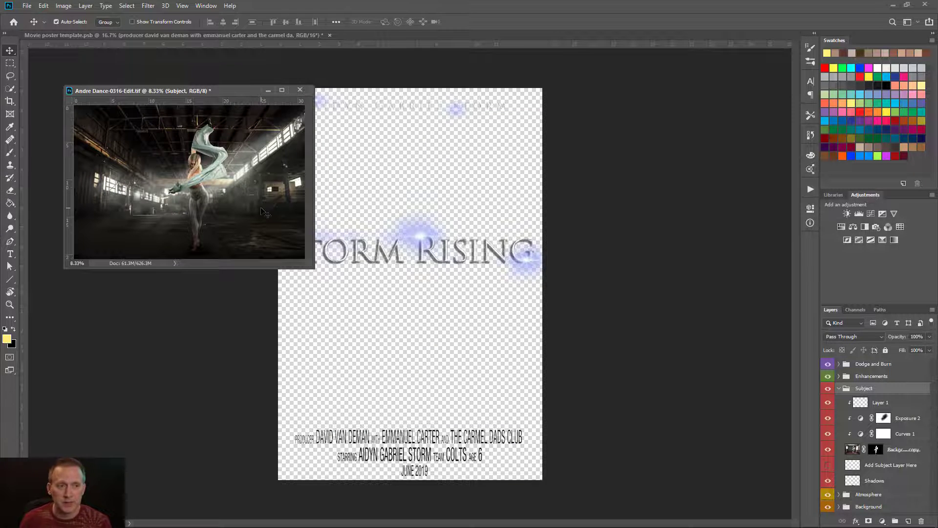
{"action": "key", "text": "ctrl+plus"}
{"action": "key", "text": "ctrl+plus"}
{"action": "key", "text": "ctrl+minus"}
{"action": "key", "text": "ctrl+minus"}
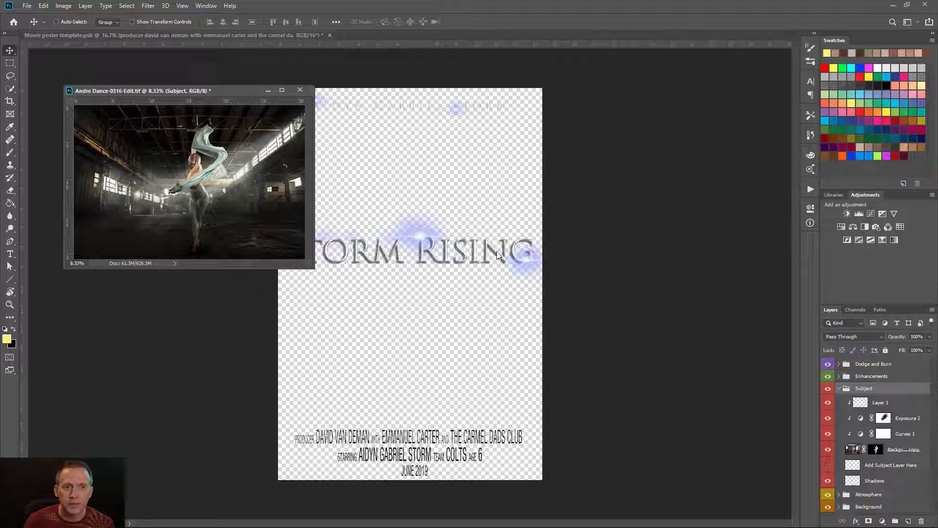
{"action": "left_click_drag", "start_coordinate": [273, 36], "coordinate": [294, 97]}
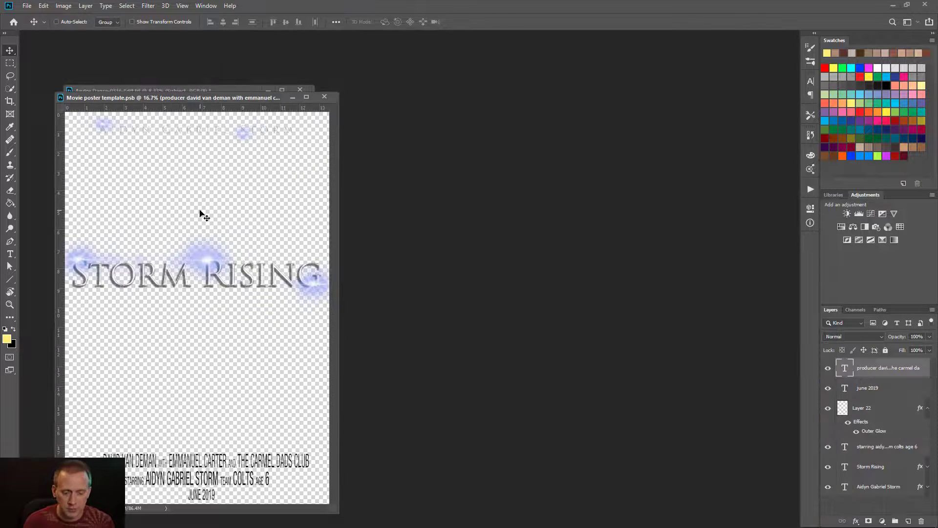
{"action": "key", "text": "ctrl+minus"}
{"action": "key", "text": "ctrl+minus"}
{"action": "key", "text": "ctrl+minus"}
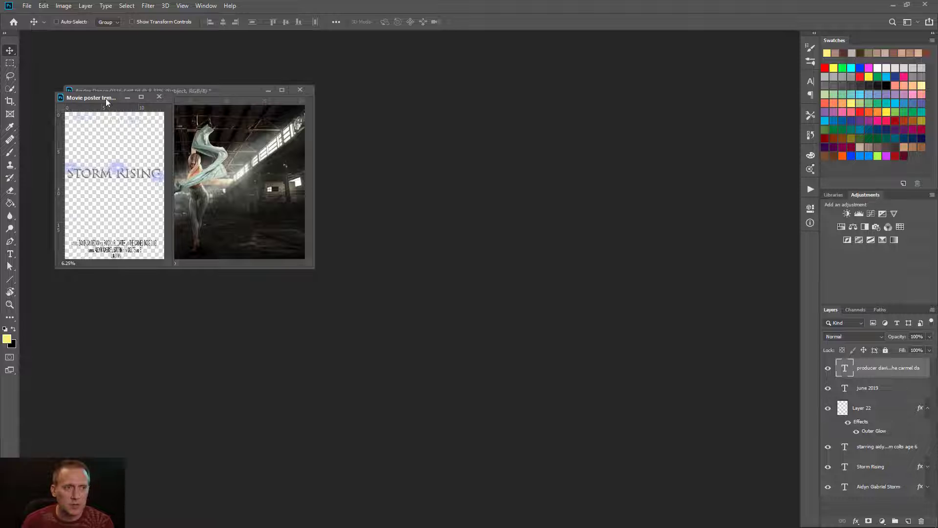
{"action": "left_click_drag", "start_coordinate": [107, 98], "coordinate": [388, 37]}
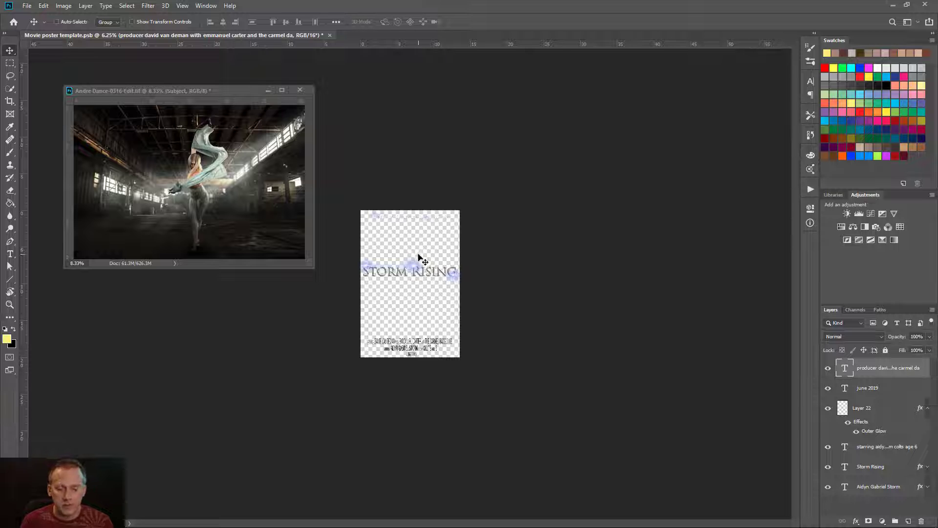
Step: Float the poster template beside the dancer photo and zoom it to 12.5%
{"action": "key", "text": "ctrl+plus"}
{"action": "key", "text": "ctrl+plus"}
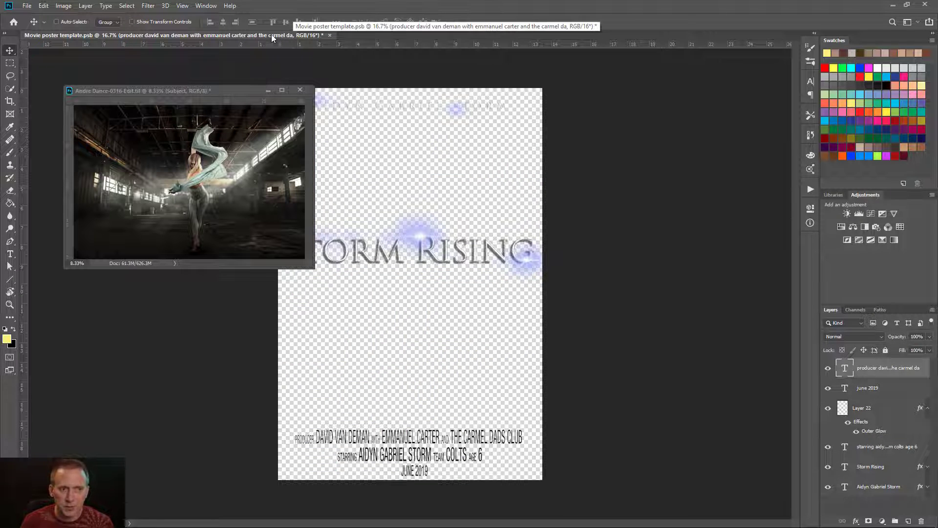
{"action": "left_click_drag", "start_coordinate": [271, 34], "coordinate": [350, 37]}
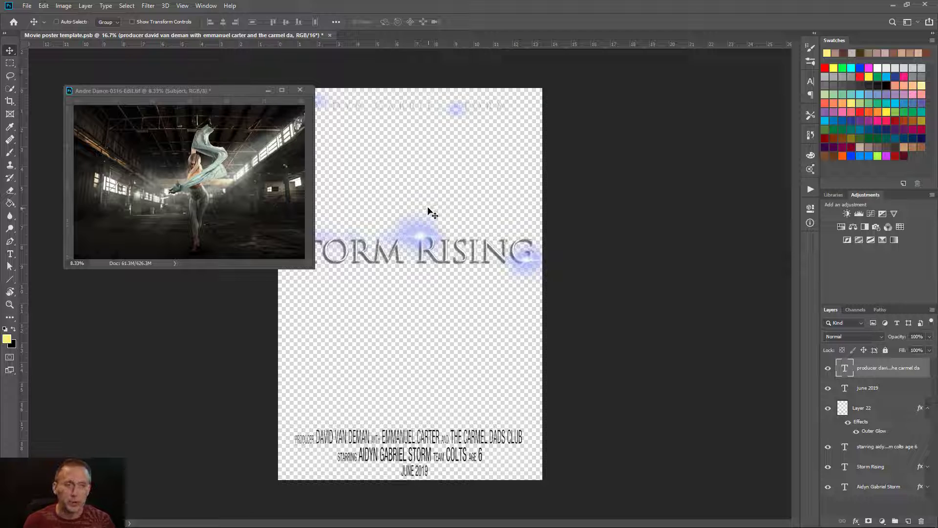
{"action": "scroll", "coordinate": [440, 202], "scroll_direction": "up", "scroll_amount": 1}
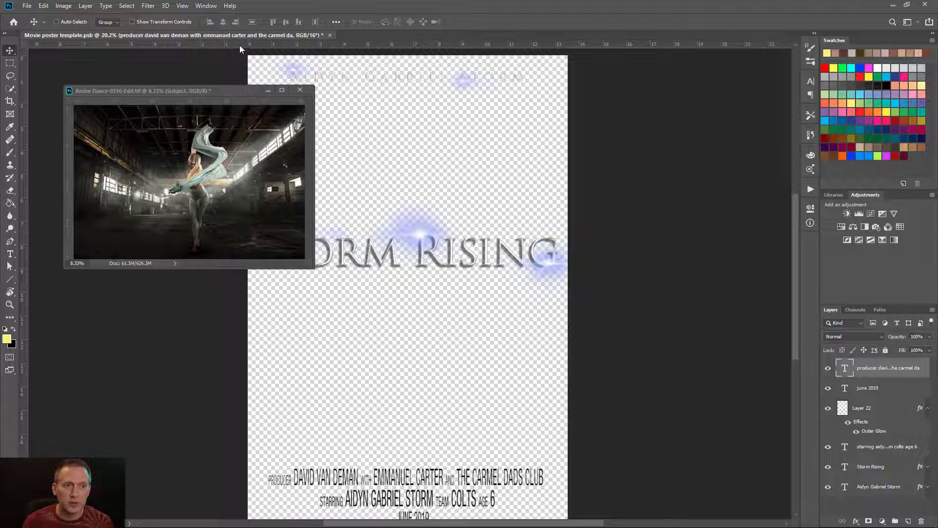
{"action": "scroll", "coordinate": [397, 199], "scroll_direction": "down", "scroll_amount": 2}
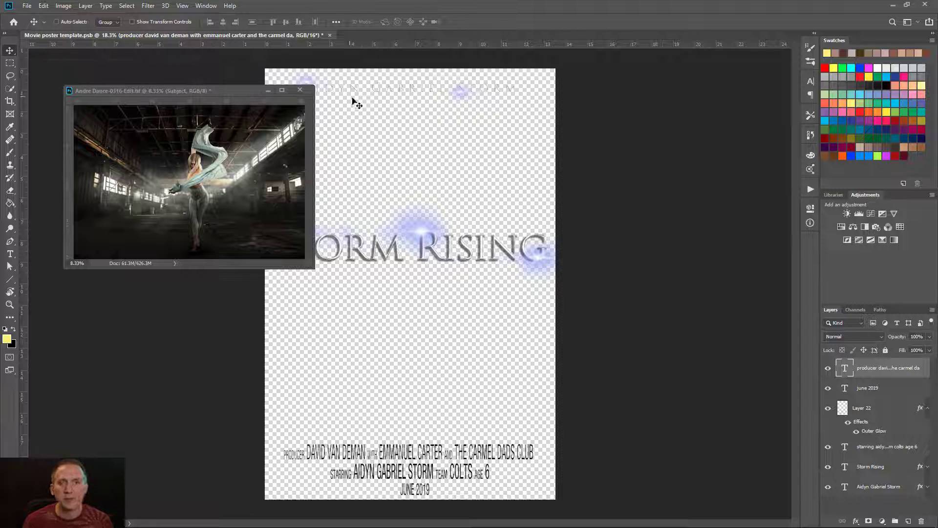
{"action": "left_click_drag", "start_coordinate": [238, 36], "coordinate": [236, 74]}
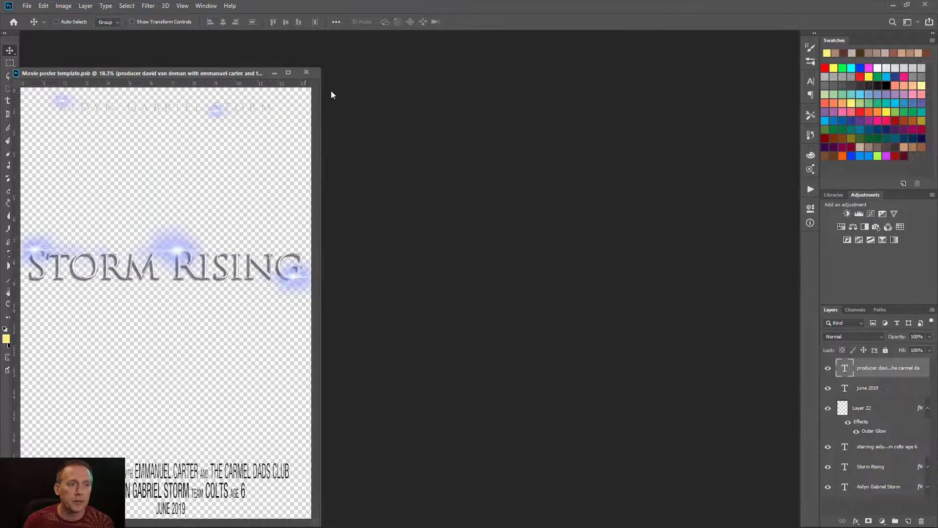
{"action": "key", "text": "ctrl+minus"}
{"action": "key", "text": "ctrl+minus"}
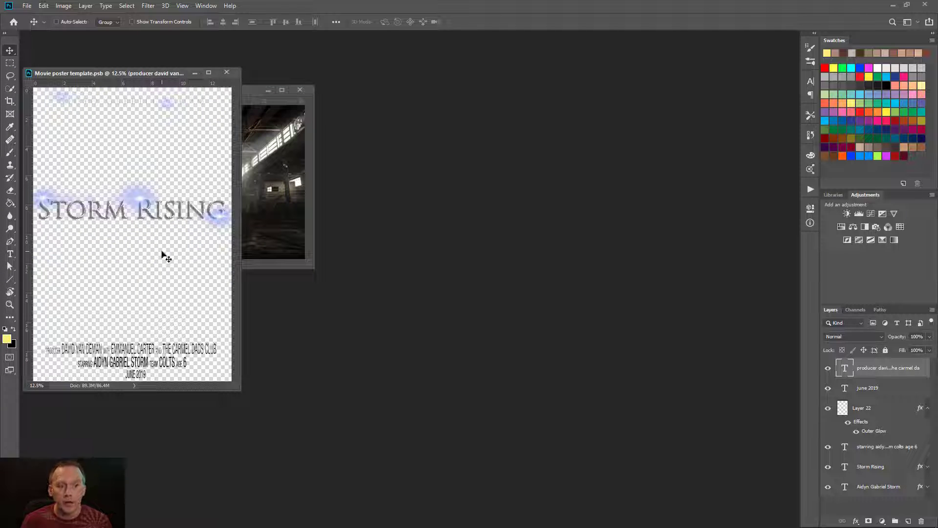
Step: Re-dock the poster as a tab and nudge the floating dancer photo window down-right
{"action": "left_click", "coordinate": [280, 185]}
{"action": "left_click", "coordinate": [190, 310]}
{"action": "left_click", "coordinate": [265, 175]}
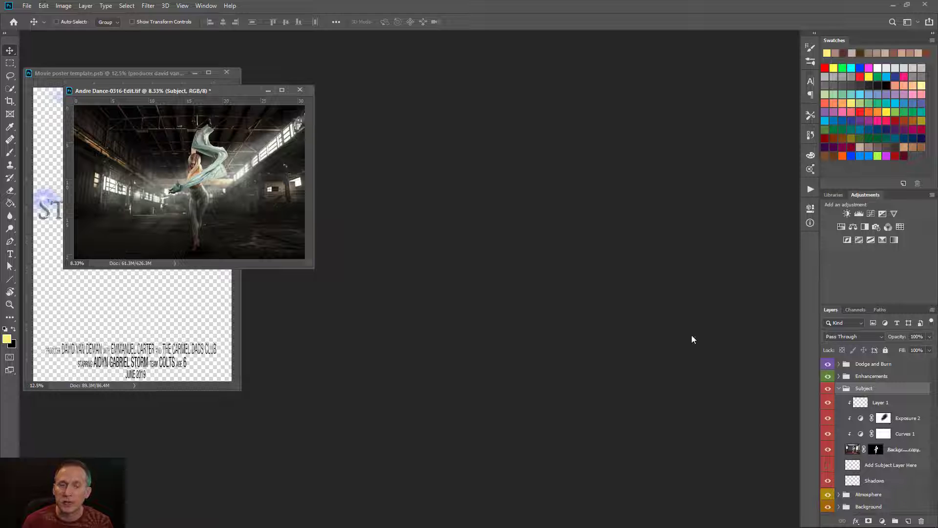
{"action": "left_click", "coordinate": [181, 328]}
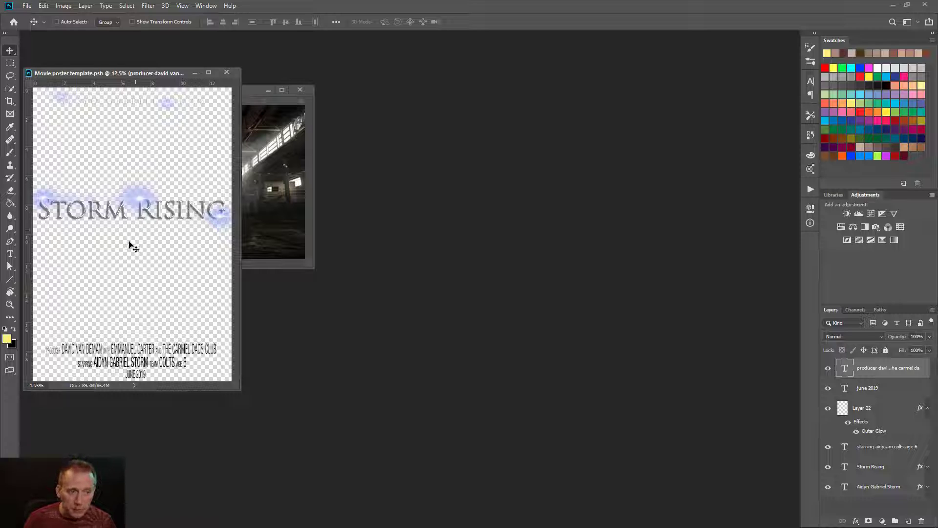
{"action": "left_click", "coordinate": [279, 215]}
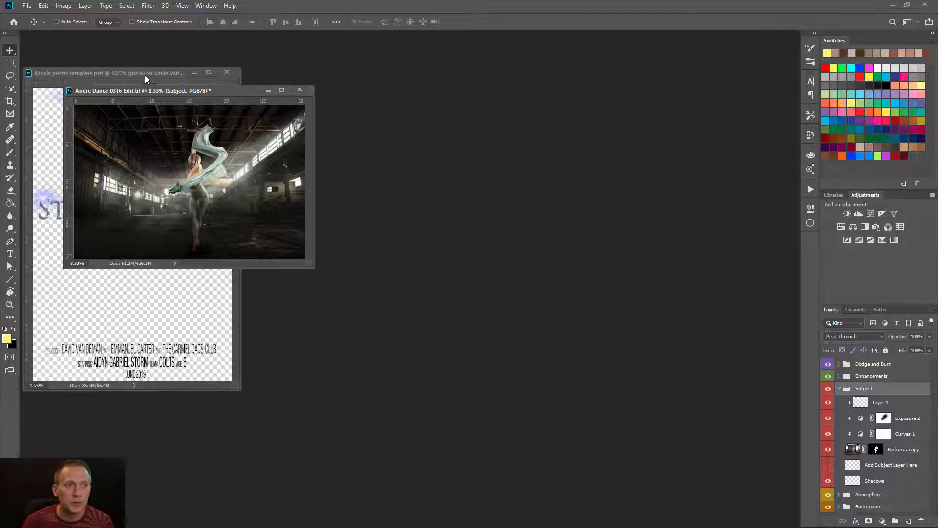
{"action": "left_click_drag", "start_coordinate": [144, 76], "coordinate": [343, 35]}
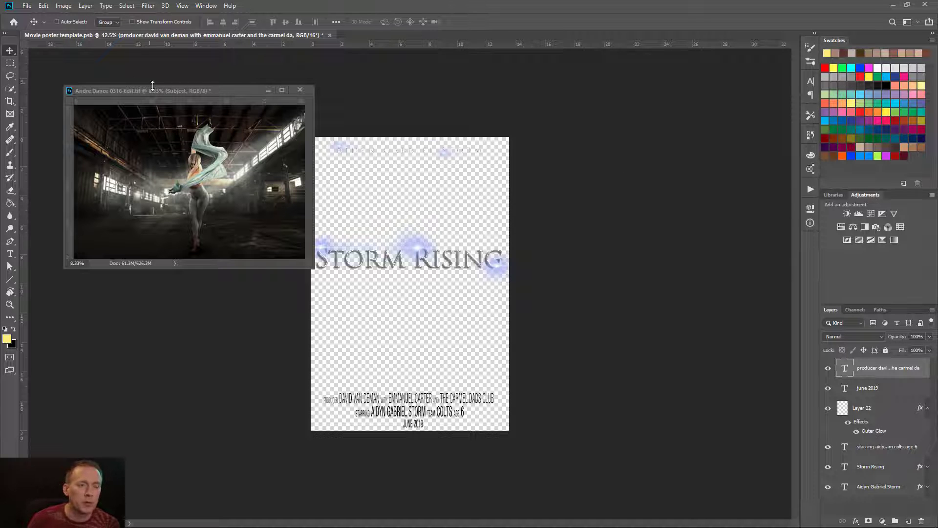
{"action": "left_click_drag", "start_coordinate": [179, 91], "coordinate": [190, 109]}
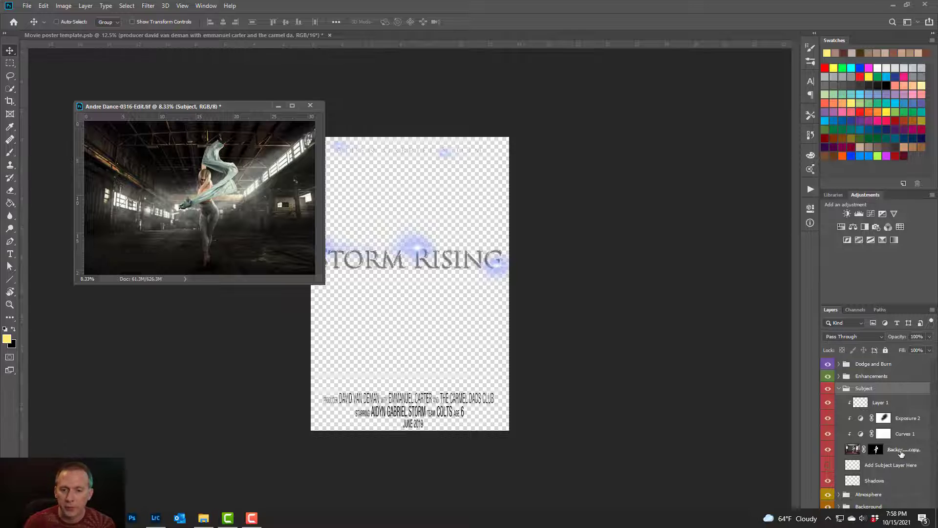
Step: Preview the Background copy mask, then add a new layer above Dodge and Burn
{"action": "left_click", "coordinate": [888, 452]}
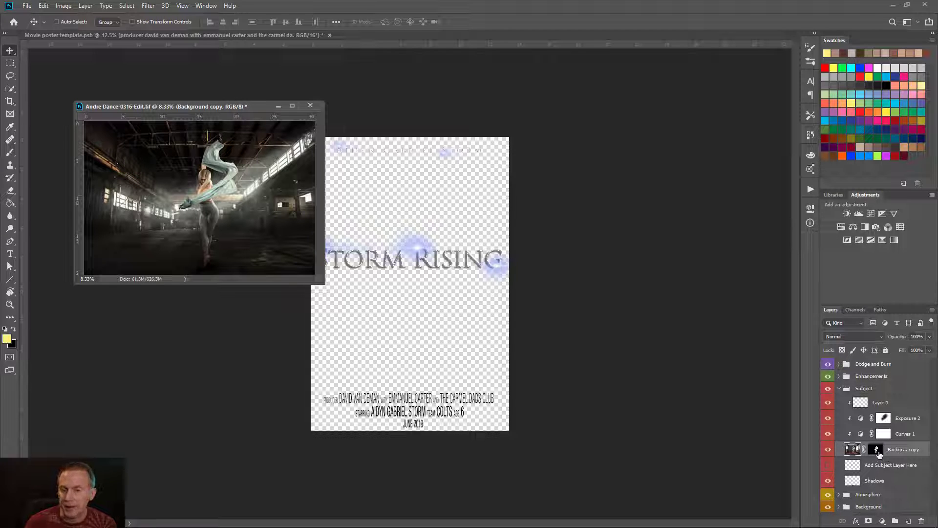
{"action": "left_click", "coordinate": [878, 451], "text": "alt"}
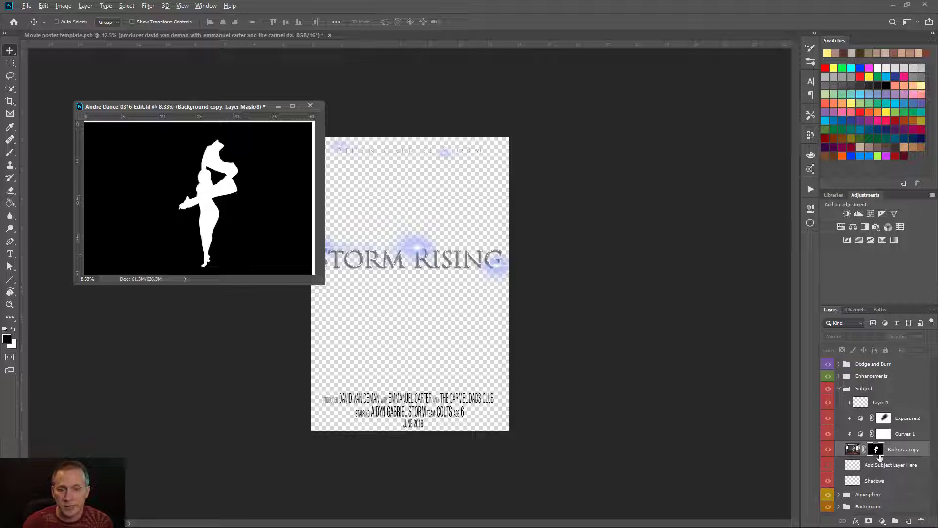
{"action": "left_click", "coordinate": [876, 452], "text": "alt"}
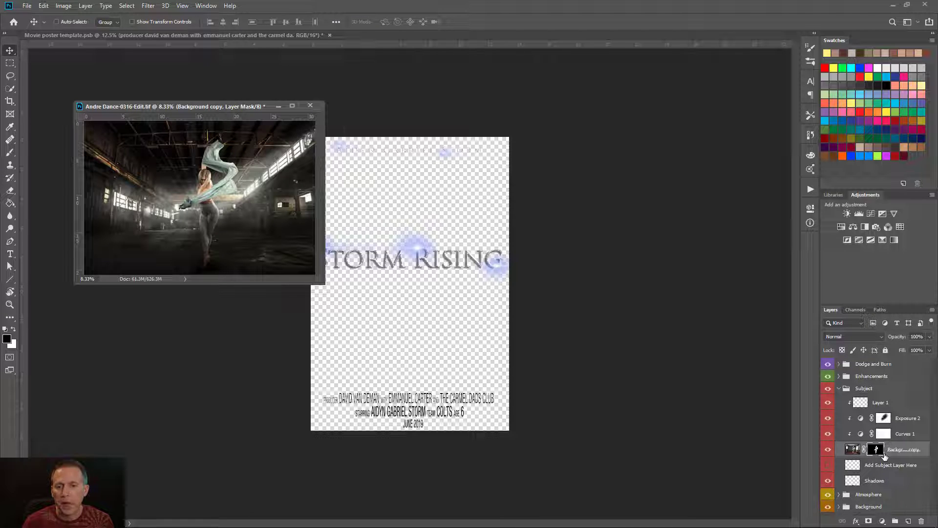
{"action": "left_click", "coordinate": [893, 364]}
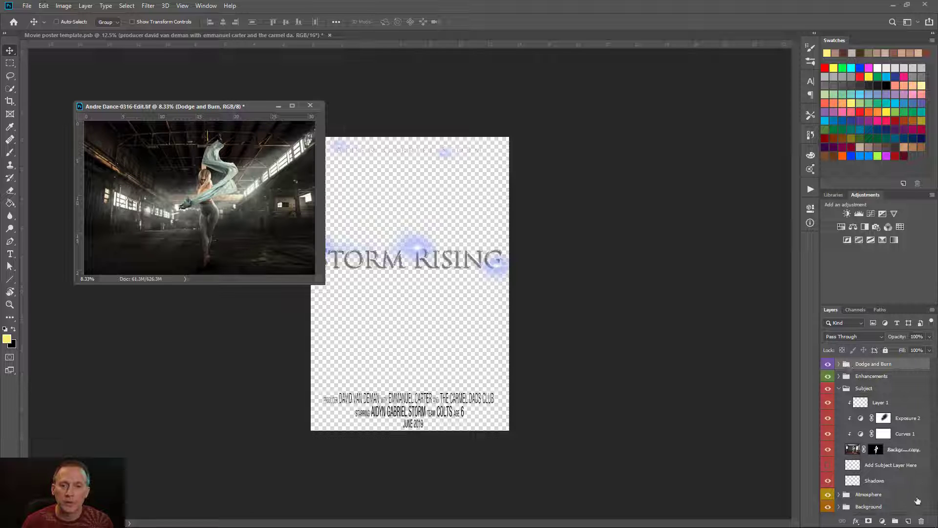
{"action": "left_click", "coordinate": [908, 521]}
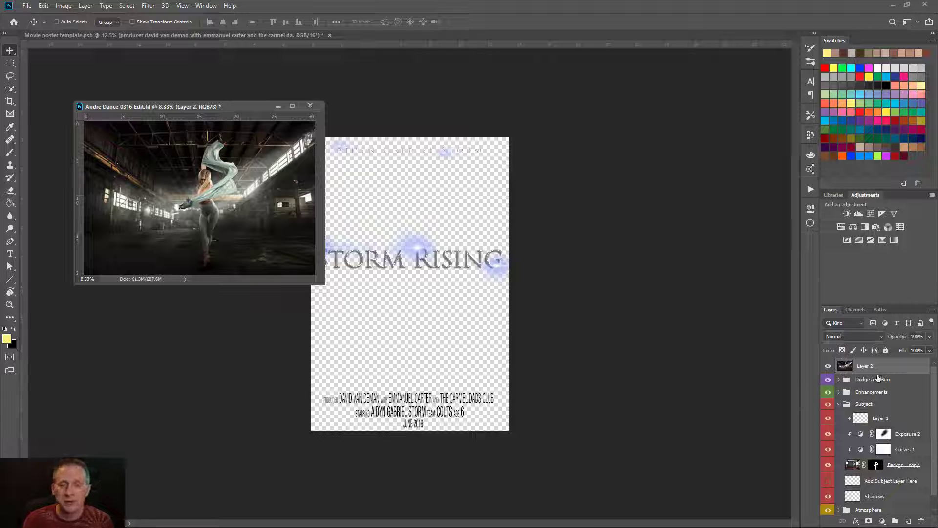
Step: Select Layer 2 together with Background copy and drag them onto the canvas
{"action": "left_click", "coordinate": [902, 466]}
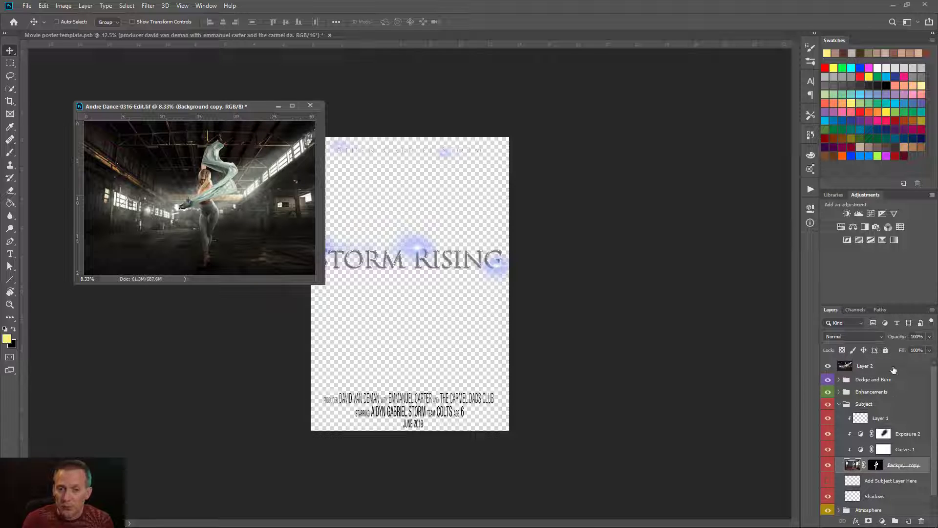
{"action": "left_click", "coordinate": [892, 368]}
{"action": "left_click", "coordinate": [902, 469]}
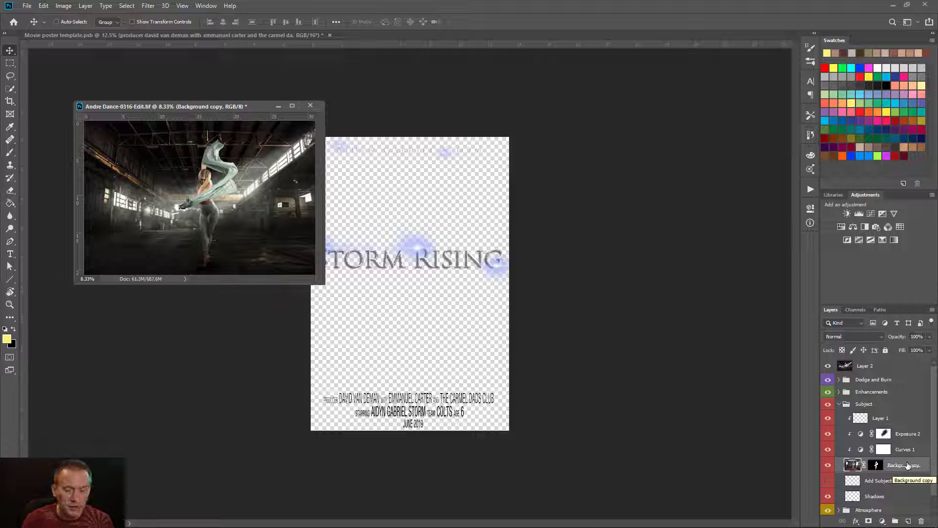
{"action": "left_click", "coordinate": [900, 372], "text": "ctrl"}
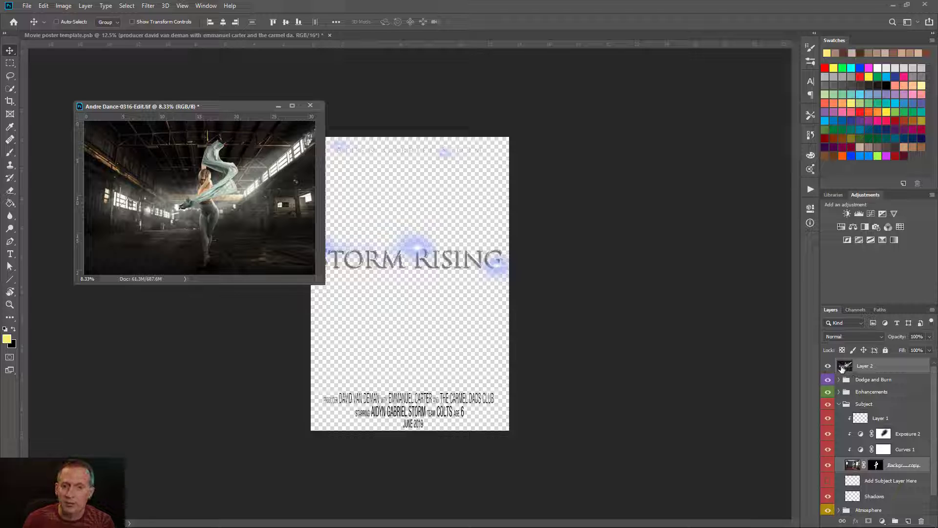
{"action": "left_click_drag", "start_coordinate": [845, 367], "coordinate": [207, 197]}
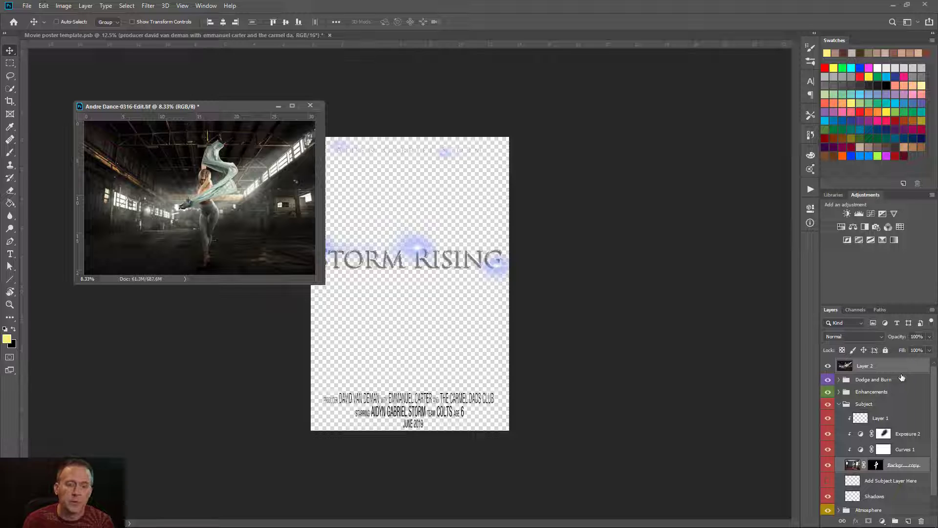
Step: Adjust the layer selection and cancel the Layer 1 Layer Style dialog
{"action": "left_click", "coordinate": [890, 420], "text": "ctrl"}
{"action": "left_click", "coordinate": [901, 439], "text": "ctrl"}
{"action": "left_click", "coordinate": [901, 440], "text": "ctrl"}
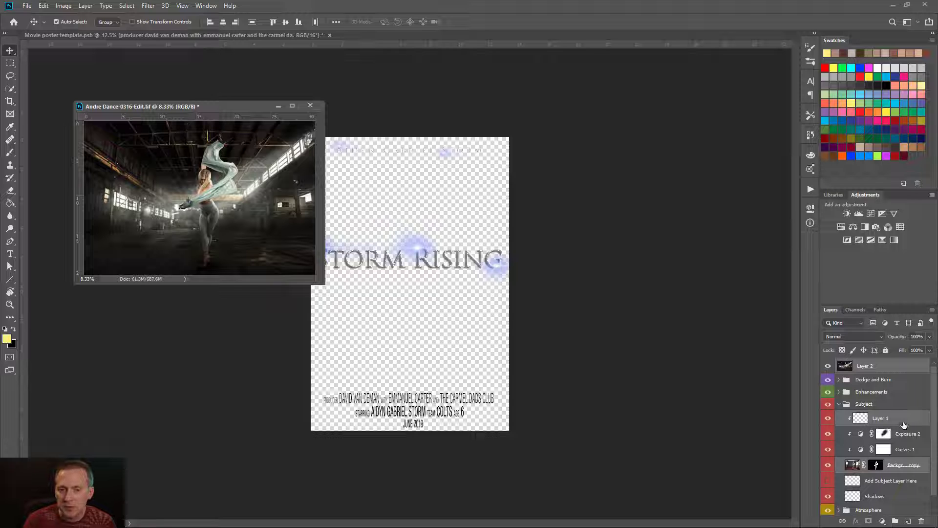
{"action": "left_click", "coordinate": [902, 420], "text": "ctrl"}
{"action": "left_click", "coordinate": [902, 429], "text": "ctrl"}
{"action": "double_click", "coordinate": [902, 421]}
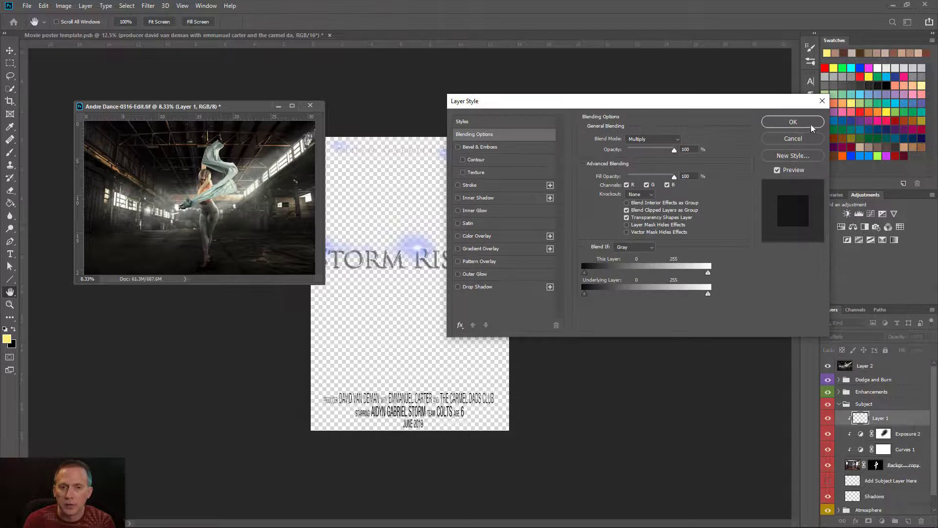
{"action": "left_click", "coordinate": [793, 139]}
Step: Drag the Background copy and Layer 2 layers onto the poster window
{"action": "left_click", "coordinate": [903, 422], "text": "ctrl"}
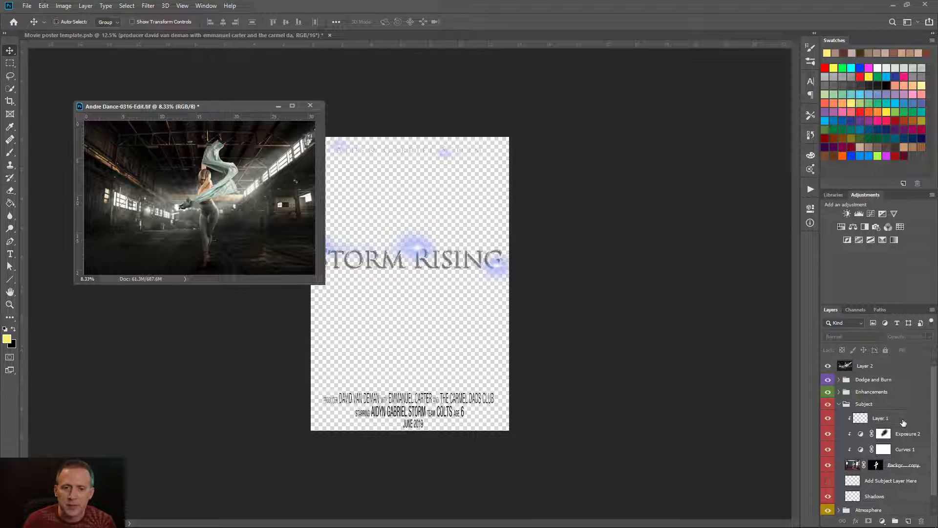
{"action": "left_click", "coordinate": [899, 466]}
{"action": "left_click", "coordinate": [880, 367], "text": "ctrl"}
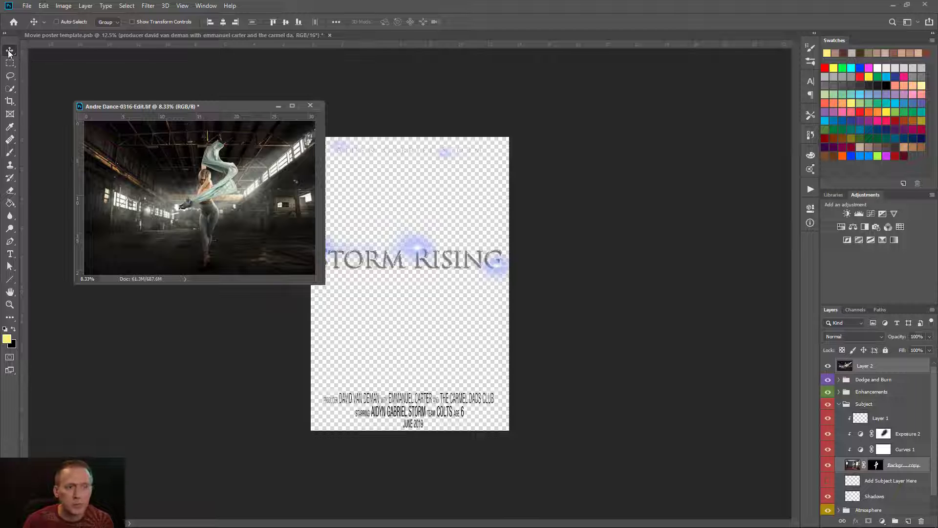
{"action": "left_click_drag", "start_coordinate": [203, 200], "coordinate": [448, 296]}
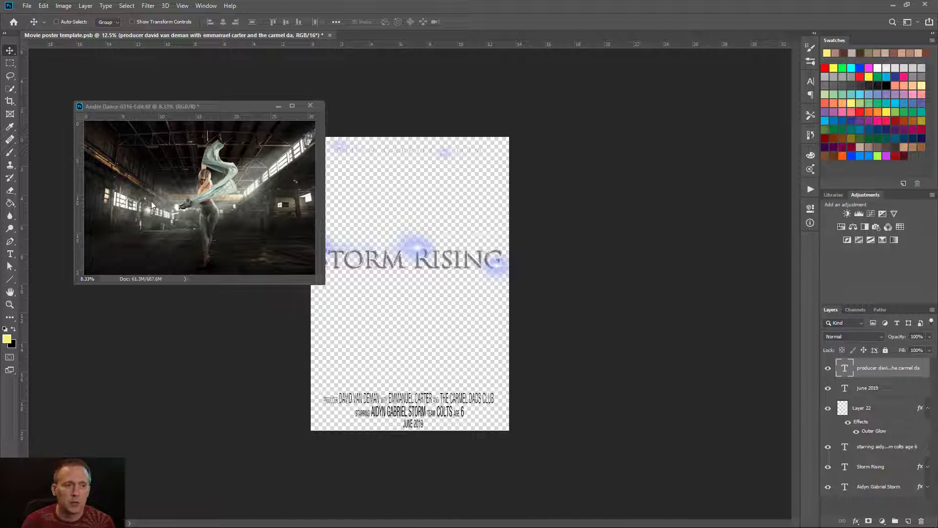
Step: Copy Layer 2 onto the poster and dock the dancer image as a tab
{"action": "left_click", "coordinate": [202, 196]}
{"action": "left_click_drag", "start_coordinate": [203, 197], "coordinate": [398, 288]}
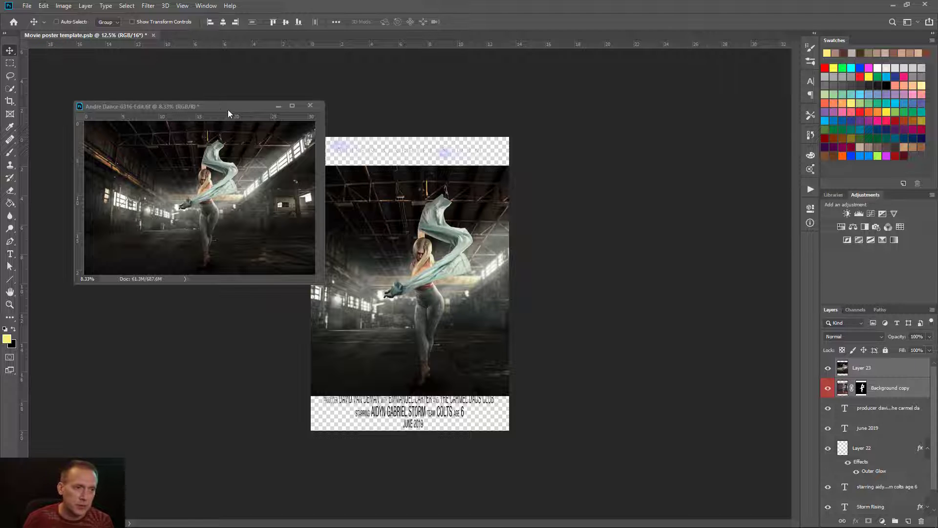
{"action": "left_click_drag", "start_coordinate": [220, 107], "coordinate": [276, 37]}
Step: Switch back to the movie poster and delete the extra Layer 23
{"action": "left_click", "coordinate": [125, 34]}
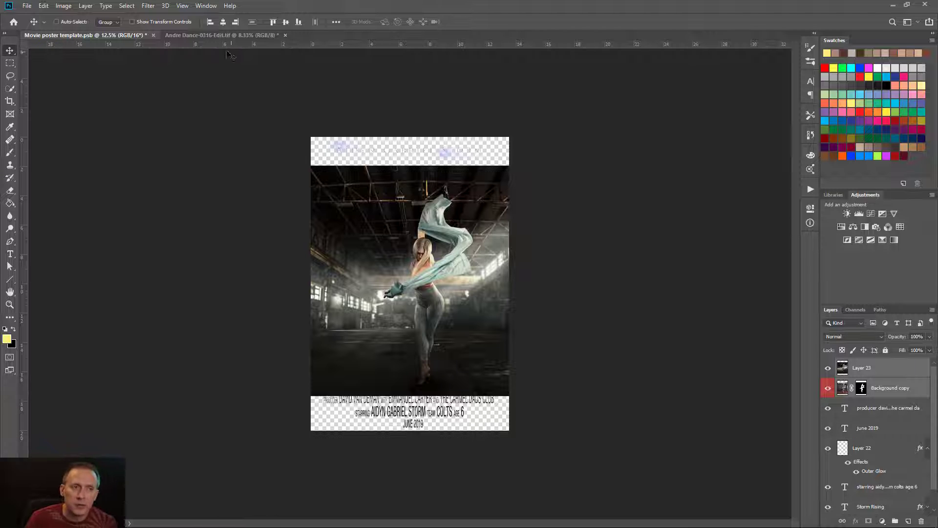
{"action": "left_click", "coordinate": [228, 35]}
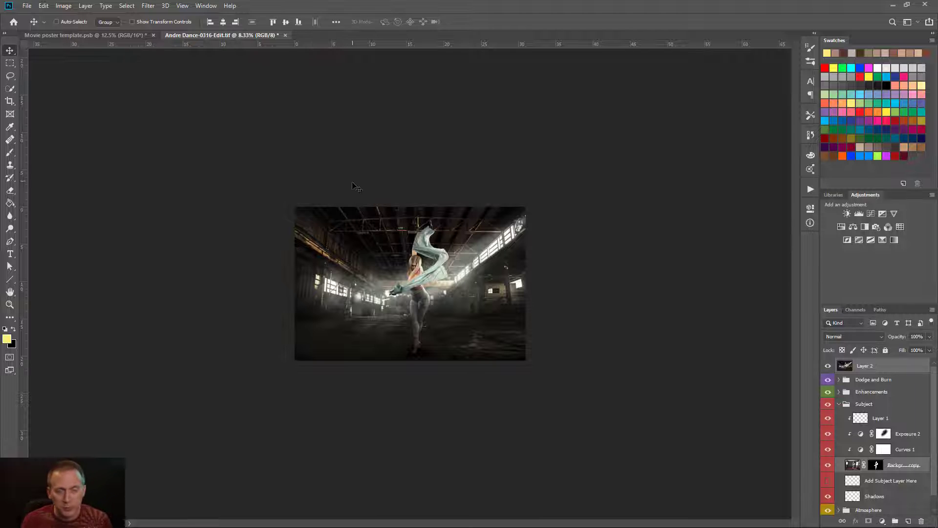
{"action": "left_click", "coordinate": [117, 33]}
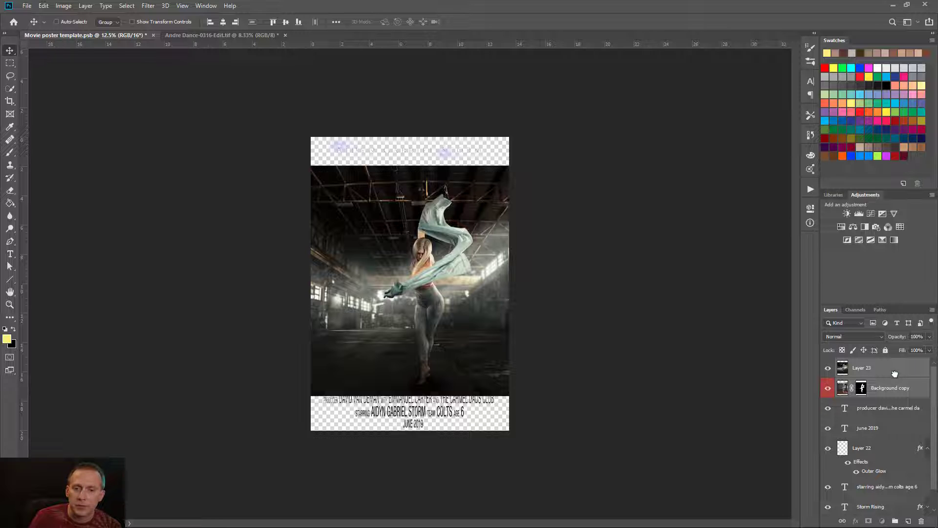
{"action": "mouse_move", "coordinate": [895, 372]}
{"action": "left_mouse_down"}
{"action": "mouse_move", "coordinate": [894, 406]}
{"action": "mouse_move", "coordinate": [884, 379]}
{"action": "left_mouse_up"}
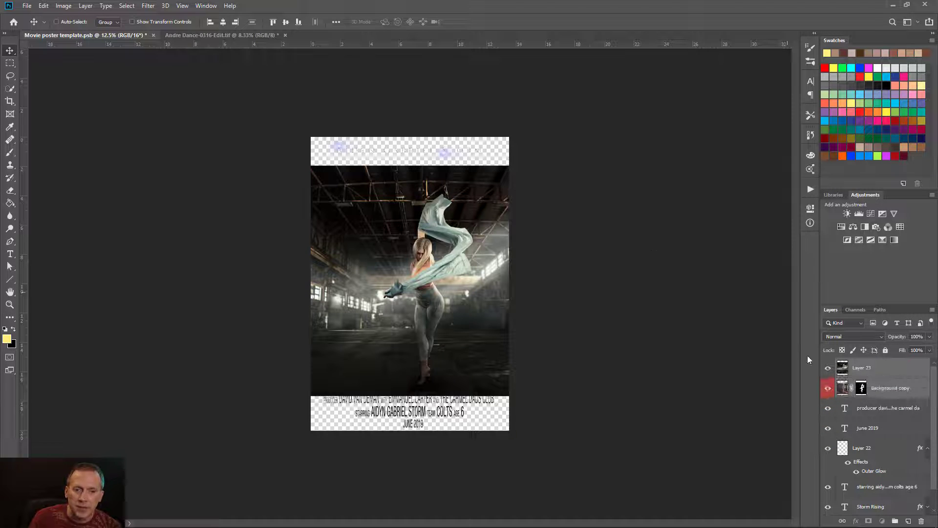
{"action": "key", "text": "Delete"}
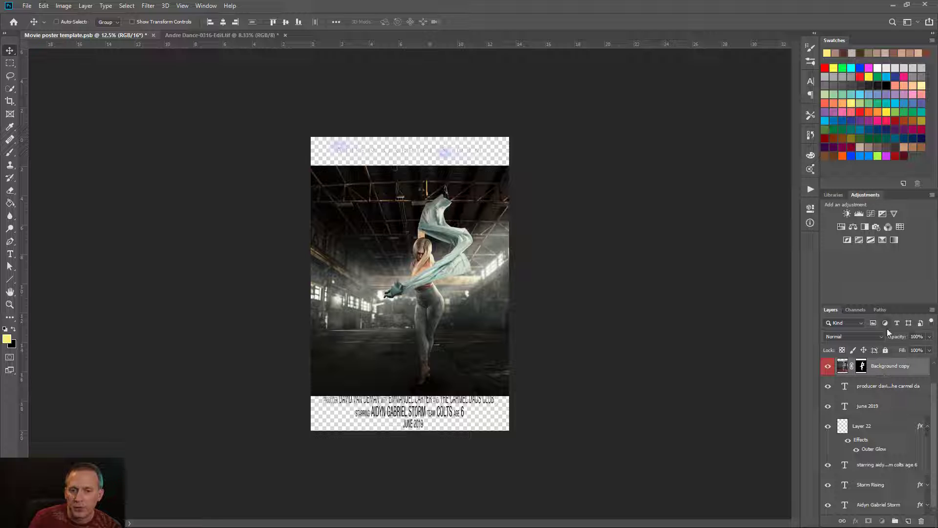
Step: Drag the Background copy layer below the Storm Rising and name text layers
{"action": "left_click_drag", "start_coordinate": [885, 367], "coordinate": [883, 509]}
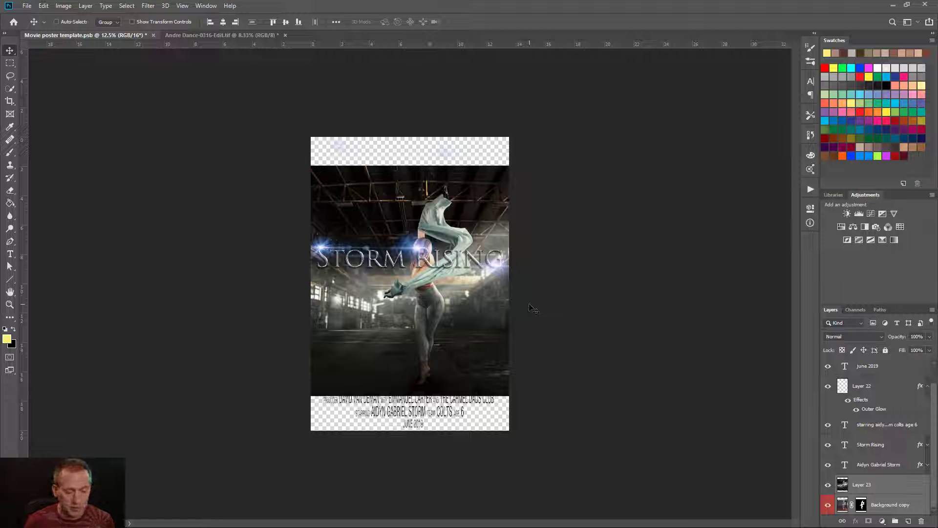
Step: Free Transform the dancer photo to 130.18% and shift it slightly left
{"action": "key", "text": "ctrl+t"}
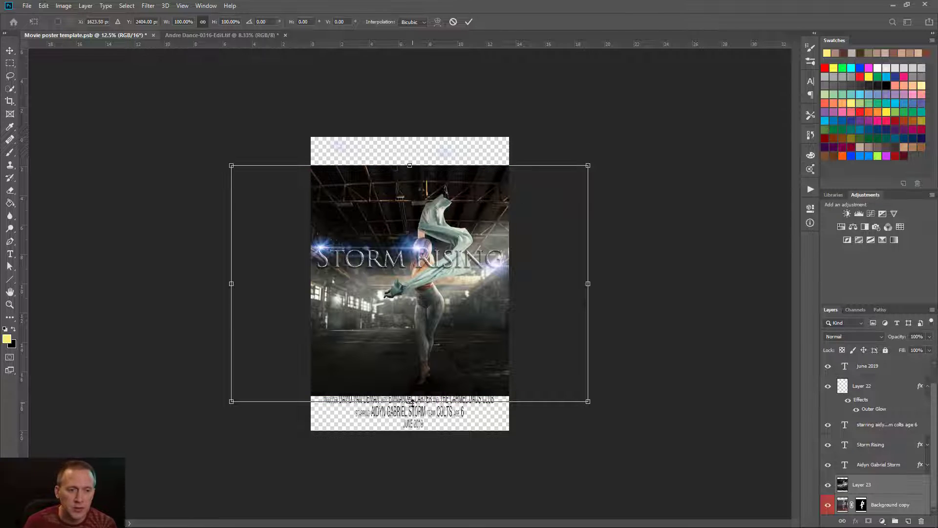
{"action": "left_click", "coordinate": [44, 6]}
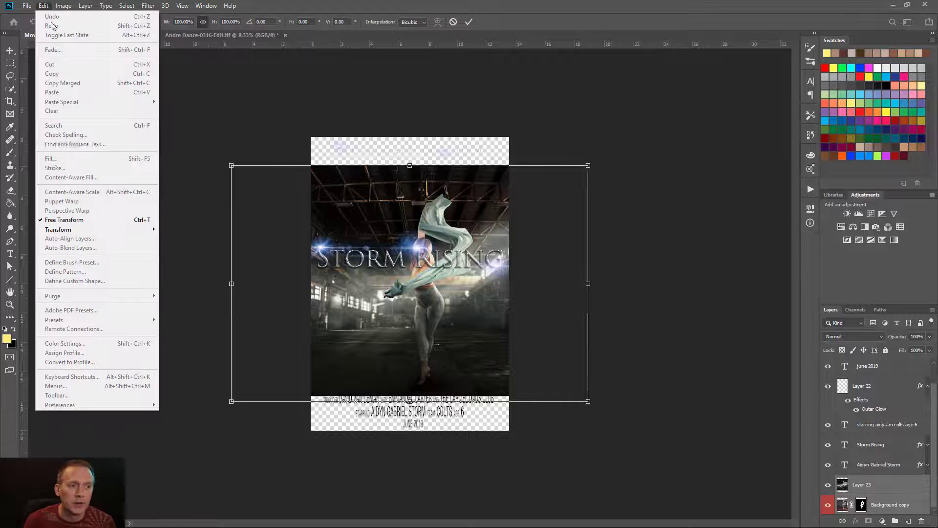
{"action": "mouse_move", "coordinate": [59, 231]}
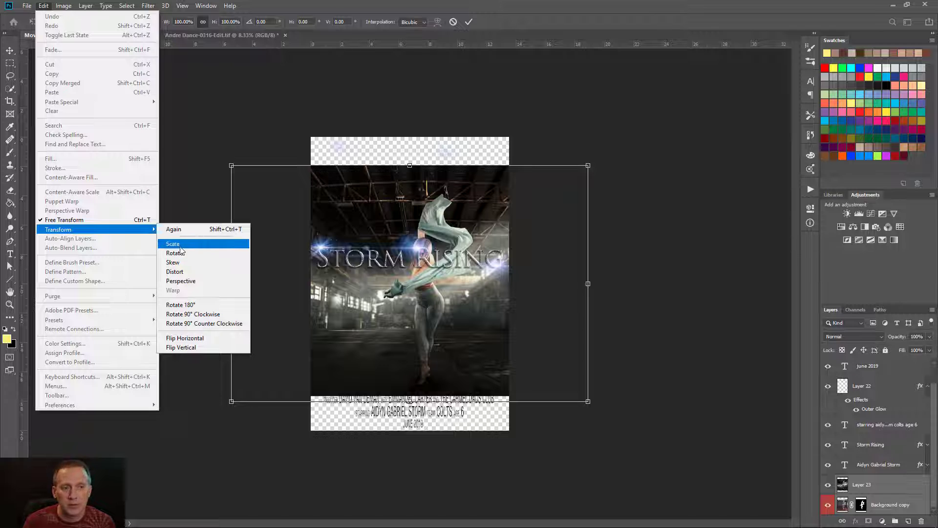
{"action": "left_click", "coordinate": [409, 162]}
{"action": "left_click_drag", "start_coordinate": [410, 157], "coordinate": [411, 138]}
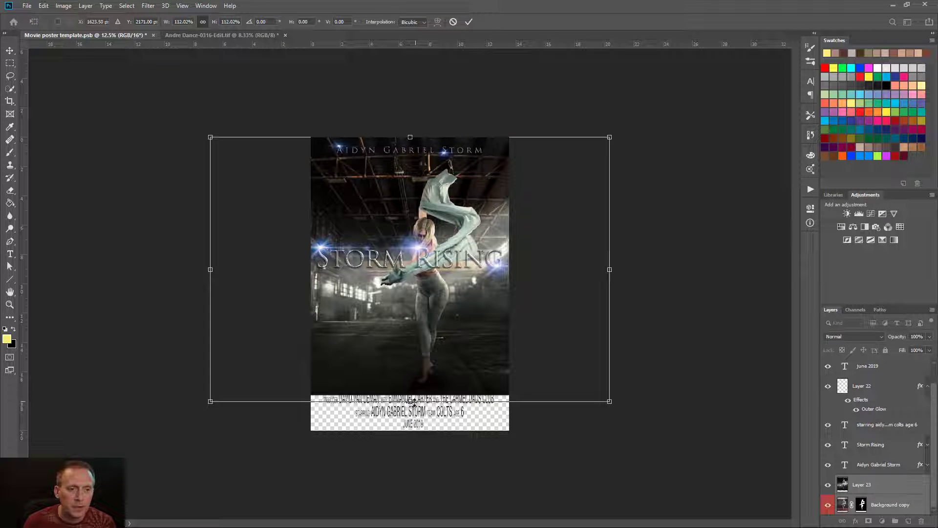
{"action": "left_click_drag", "start_coordinate": [411, 402], "coordinate": [410, 438]}
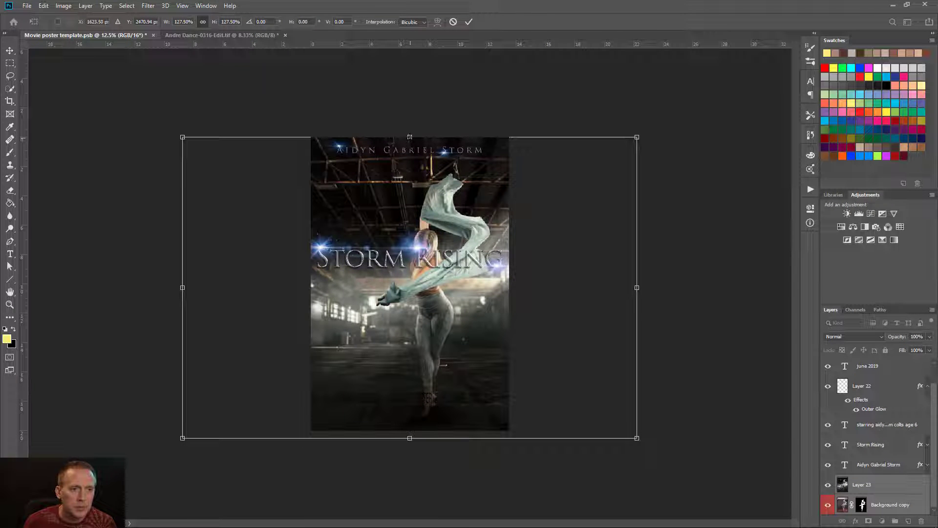
{"action": "left_click_drag", "start_coordinate": [409, 137], "coordinate": [410, 131]}
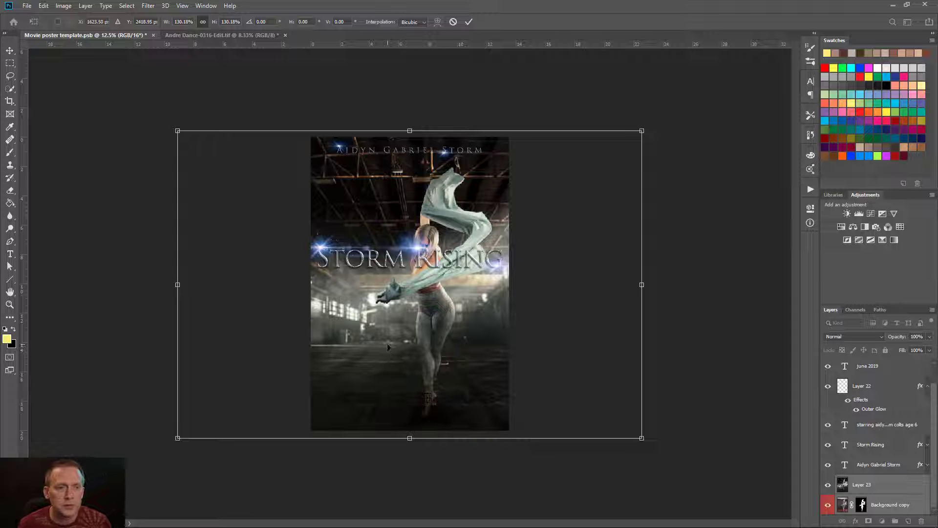
{"action": "left_click", "coordinate": [469, 22]}
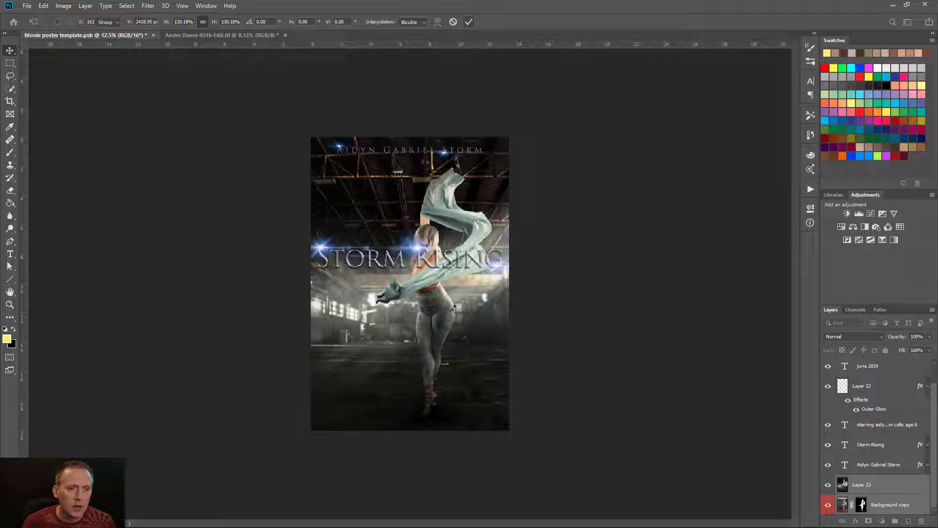
{"action": "left_click_drag", "start_coordinate": [440, 314], "coordinate": [420, 313]}
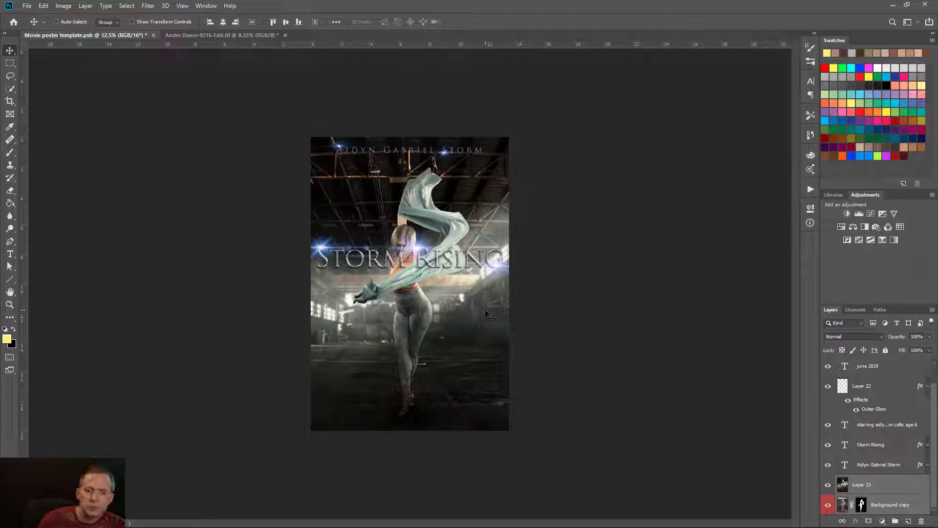
{"action": "left_click", "coordinate": [882, 491]}
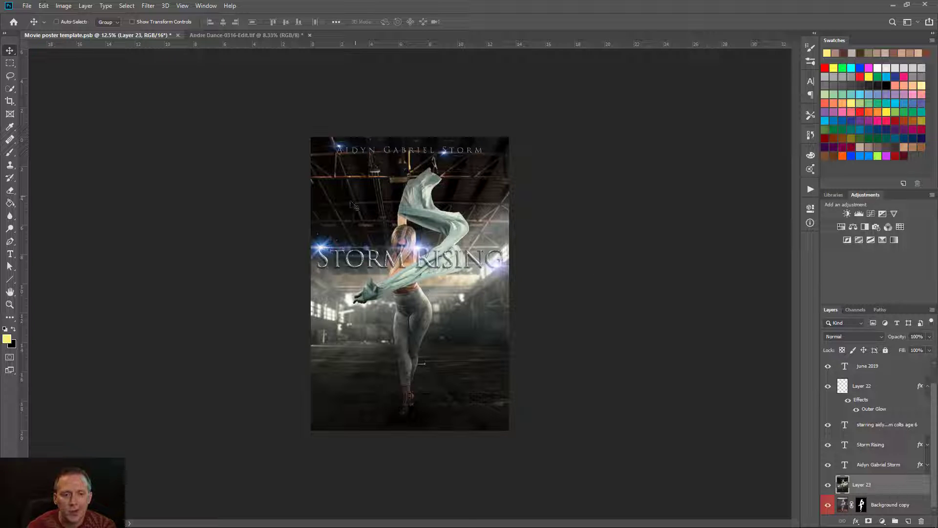
{"action": "left_click", "coordinate": [878, 447]}
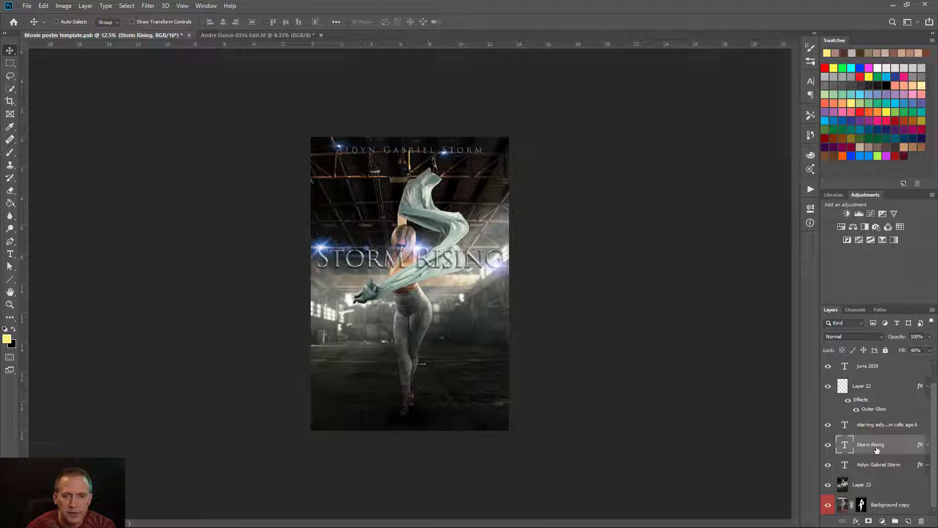
{"action": "left_click", "coordinate": [828, 386]}
{"action": "left_click", "coordinate": [829, 386]}
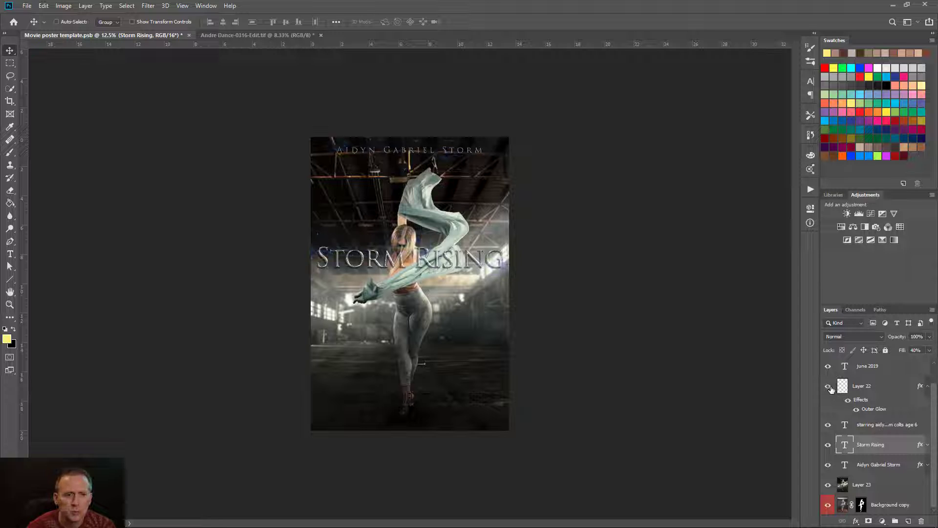
{"action": "left_click", "coordinate": [828, 386]}
{"action": "left_click", "coordinate": [829, 388]}
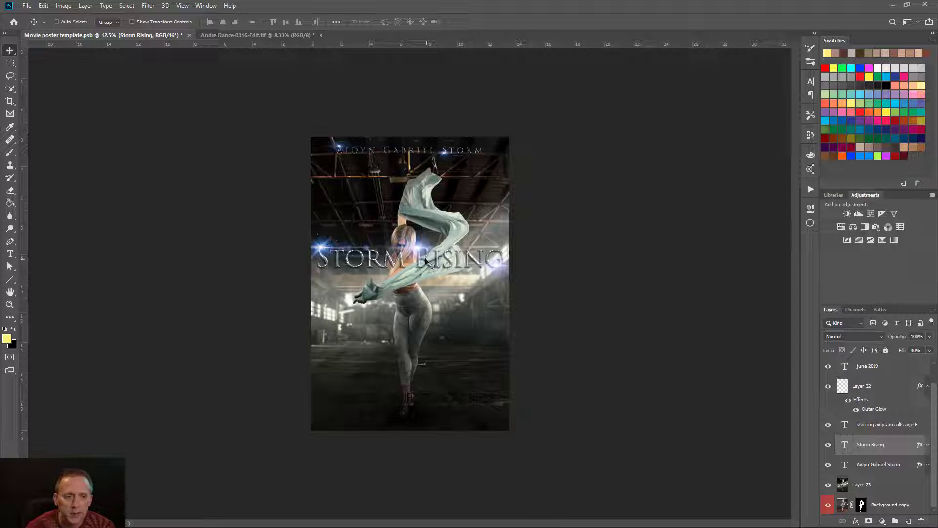
{"action": "left_click", "coordinate": [829, 388]}
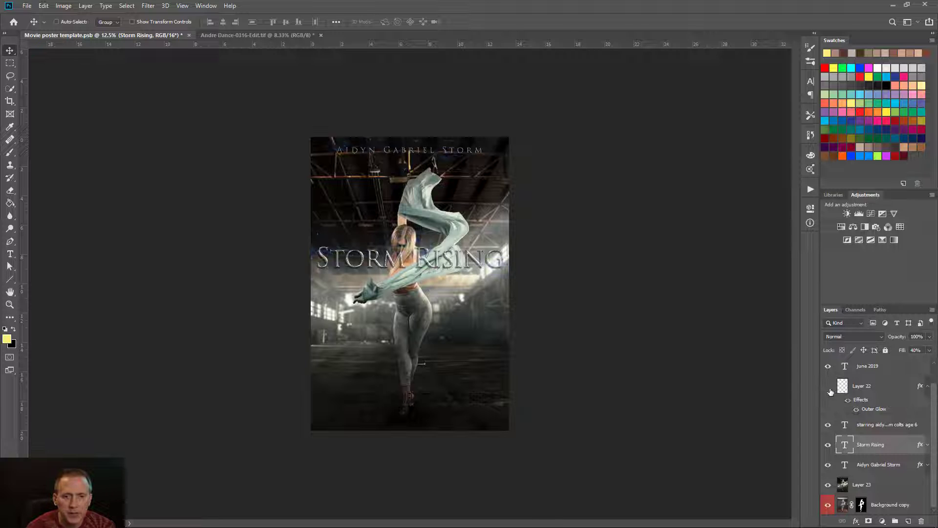
{"action": "left_click", "coordinate": [830, 390]}
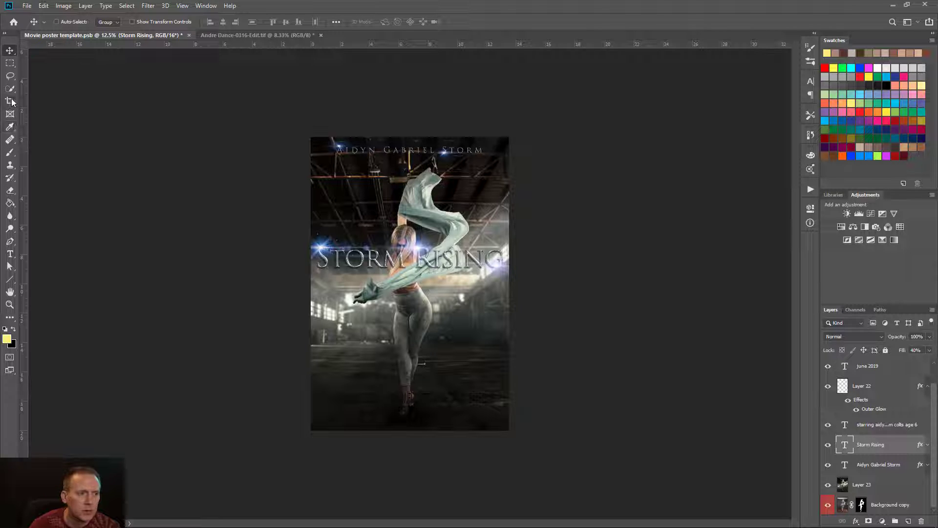
{"action": "left_click", "coordinate": [10, 152]}
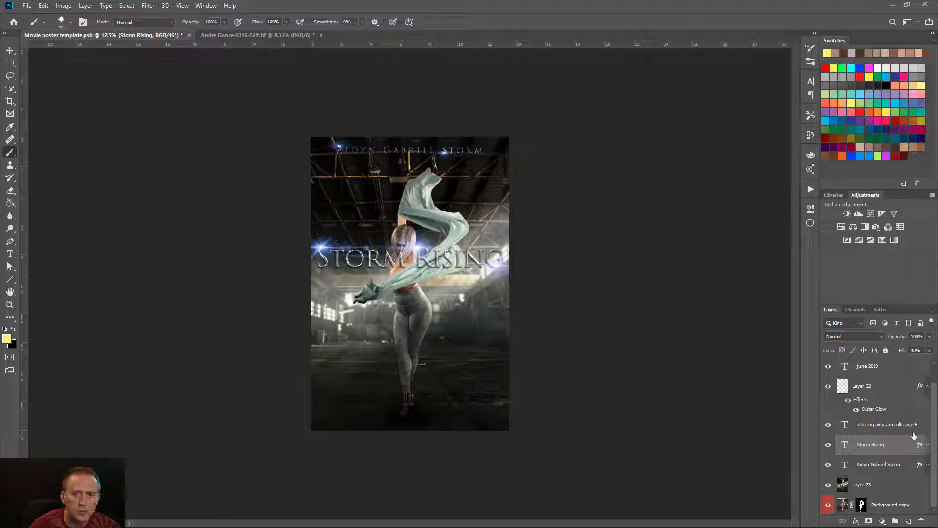
Step: Zoom in to 66.7% and undo the stray star stamp on Layer 22
{"action": "key", "text": "alt+bracketright"}
{"action": "key", "text": "alt+bracketright"}
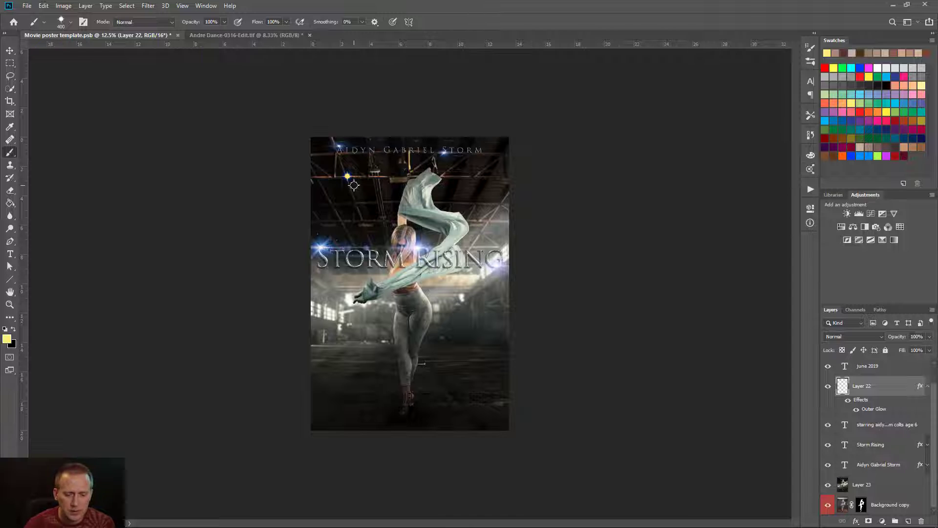
{"action": "key", "text": "ctrl+plus"}
{"action": "key", "text": "ctrl+plus"}
{"action": "key", "text": "ctrl+plus"}
{"action": "key", "text": "ctrl+plus"}
{"action": "key", "text": "ctrl+plus"}
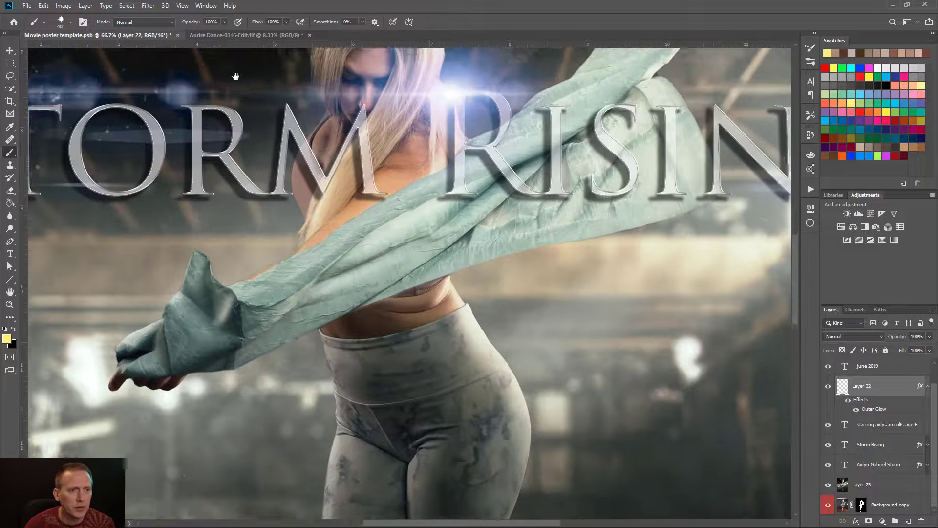
{"action": "left_click_drag", "start_coordinate": [236, 76], "coordinate": [308, 185]}
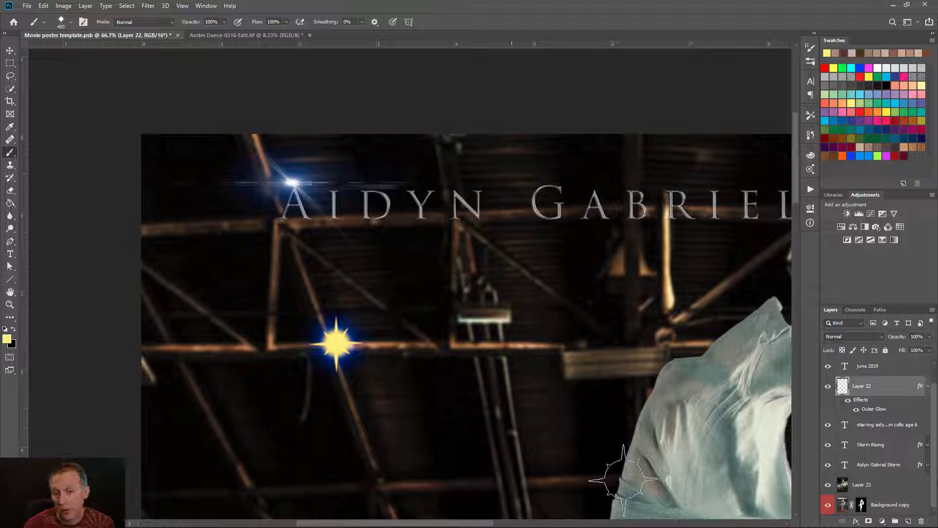
{"action": "key", "text": "ctrl+z"}
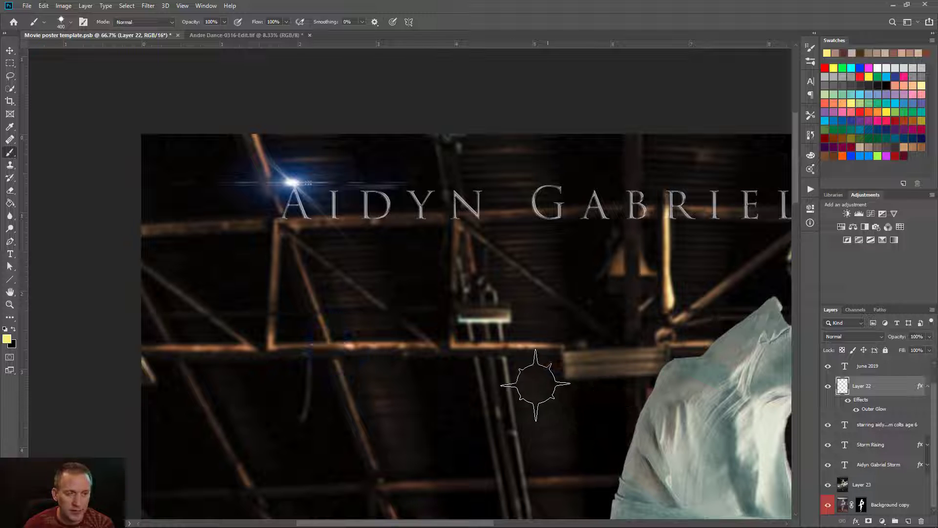
{"action": "scroll", "coordinate": [532, 383], "scroll_direction": "down", "scroll_amount": 4}
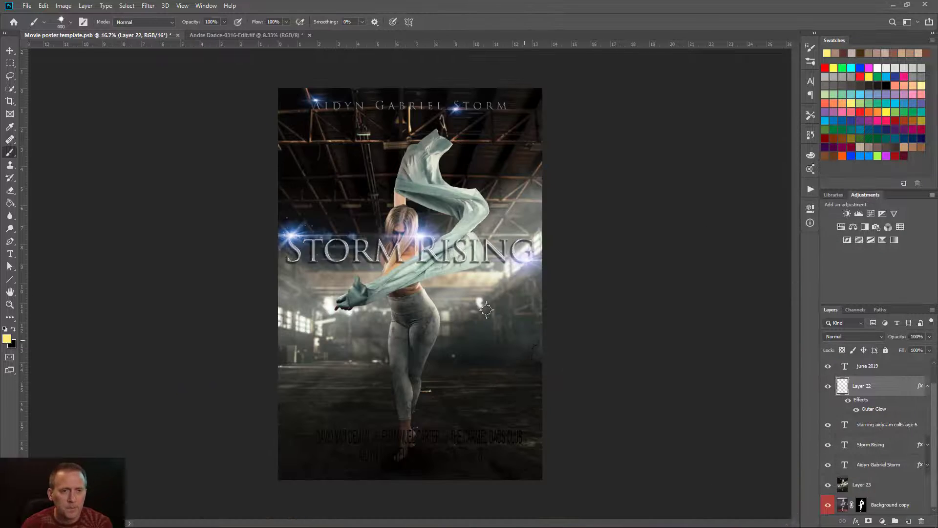
Step: Hide Layer 22's blue glow flares and select the Storm Rising title layer
{"action": "left_click", "coordinate": [828, 386]}
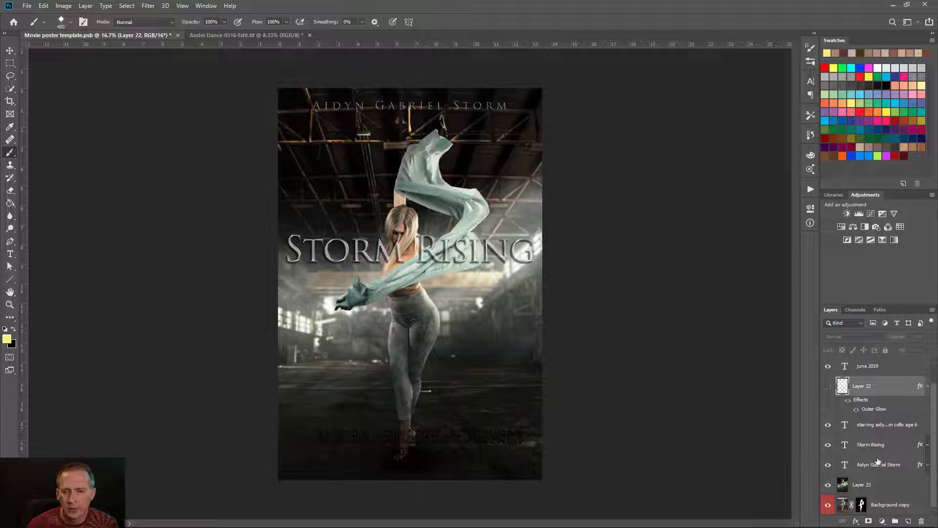
{"action": "left_click", "coordinate": [870, 445]}
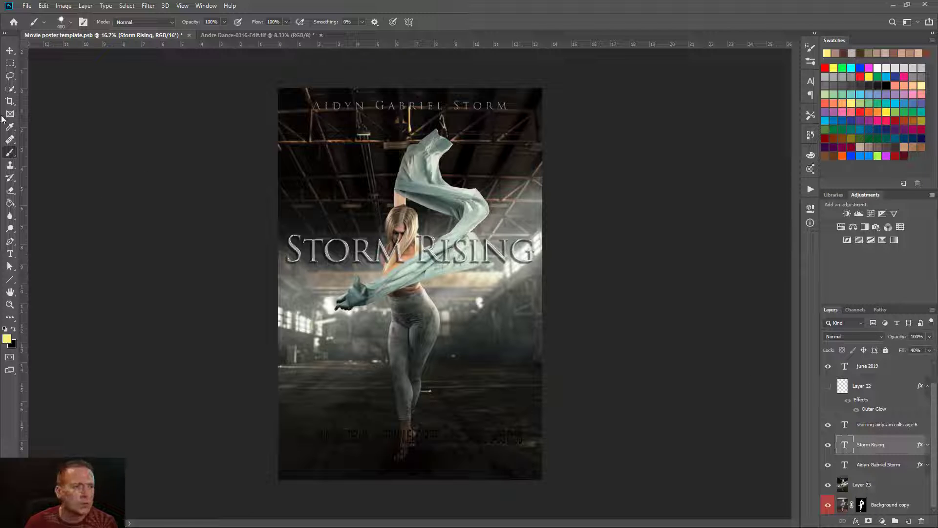
{"action": "left_click", "coordinate": [10, 51]}
Step: Drag the Storm Rising title up under the name and select the Background copy mask
{"action": "left_click_drag", "start_coordinate": [431, 259], "coordinate": [423, 151]}
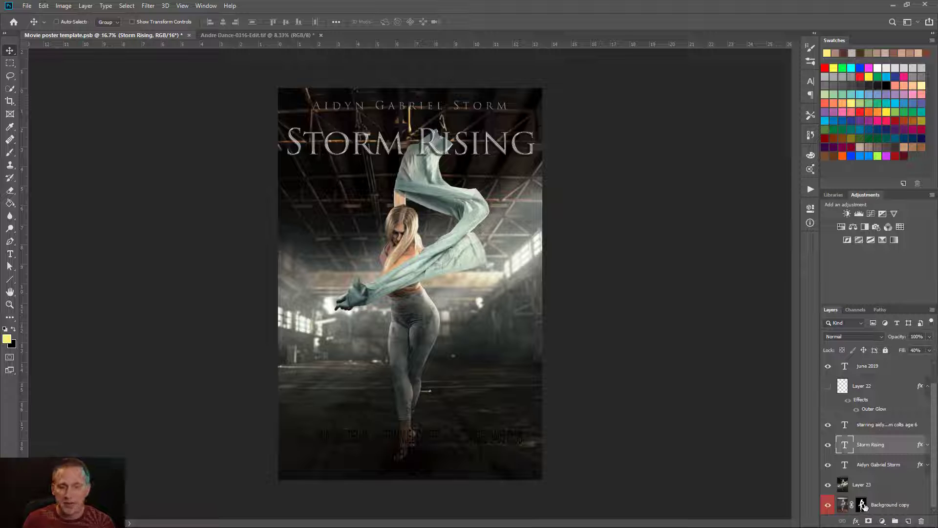
{"action": "left_click", "coordinate": [863, 506]}
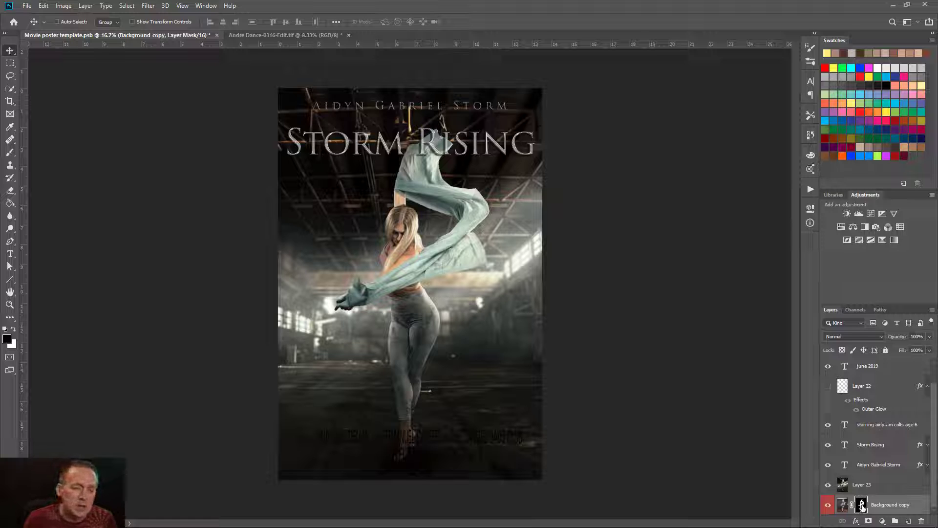
Step: Copy the Background copy dancer mask onto the Storm Rising layer and disable it
{"action": "left_click_drag", "start_coordinate": [863, 509], "coordinate": [869, 446]}
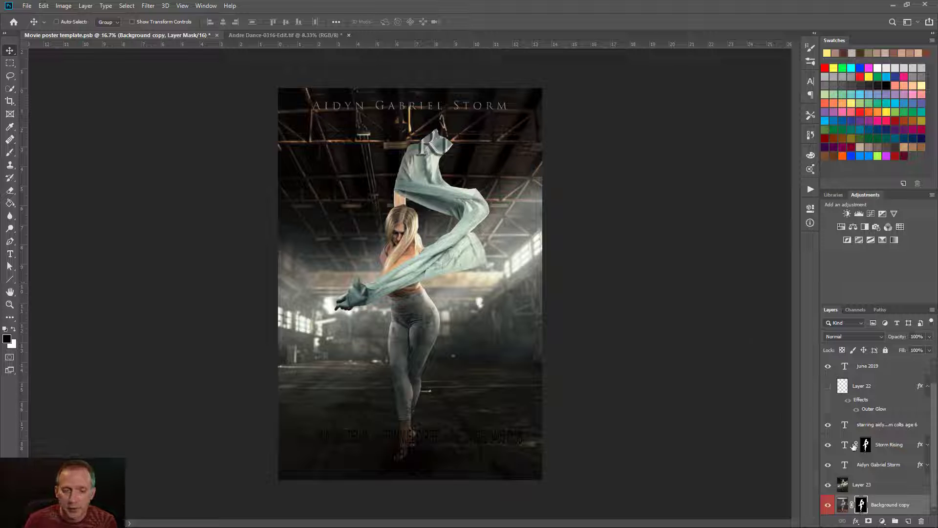
{"action": "left_click", "coordinate": [865, 445]}
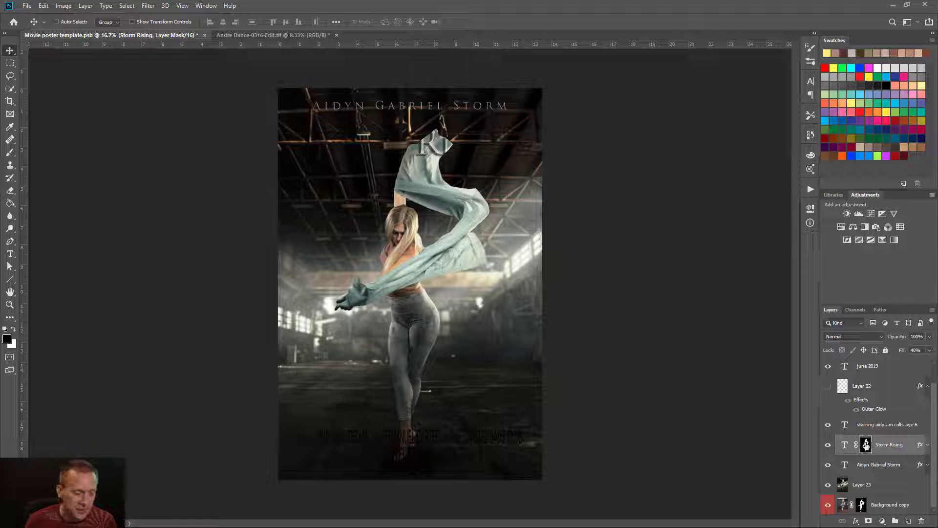
{"action": "left_click", "coordinate": [866, 444], "text": "shift"}
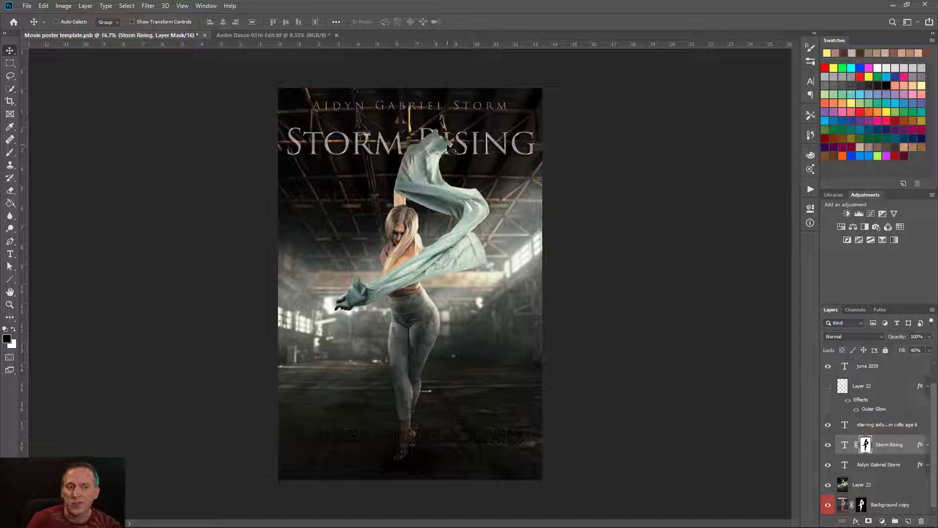
{"action": "left_click_drag", "start_coordinate": [494, 170], "coordinate": [358, 194]}
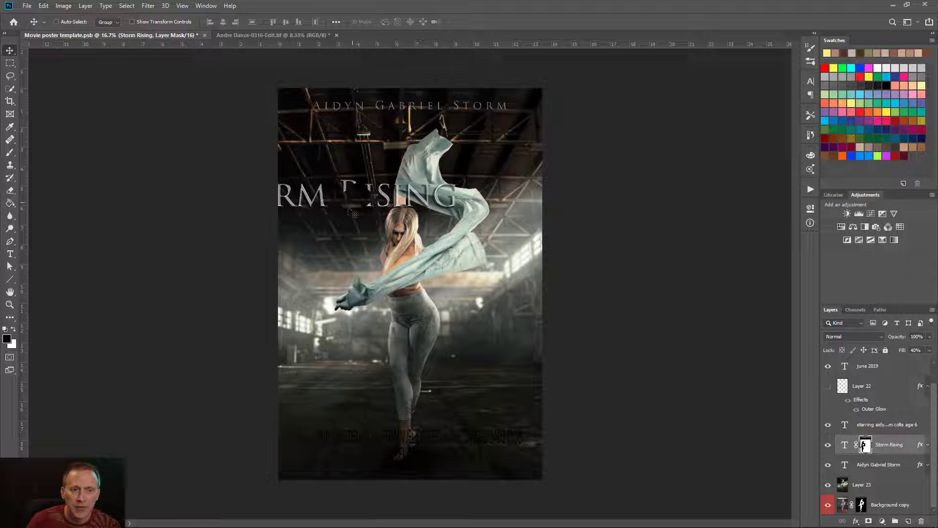
{"action": "key", "text": "ctrl+z"}
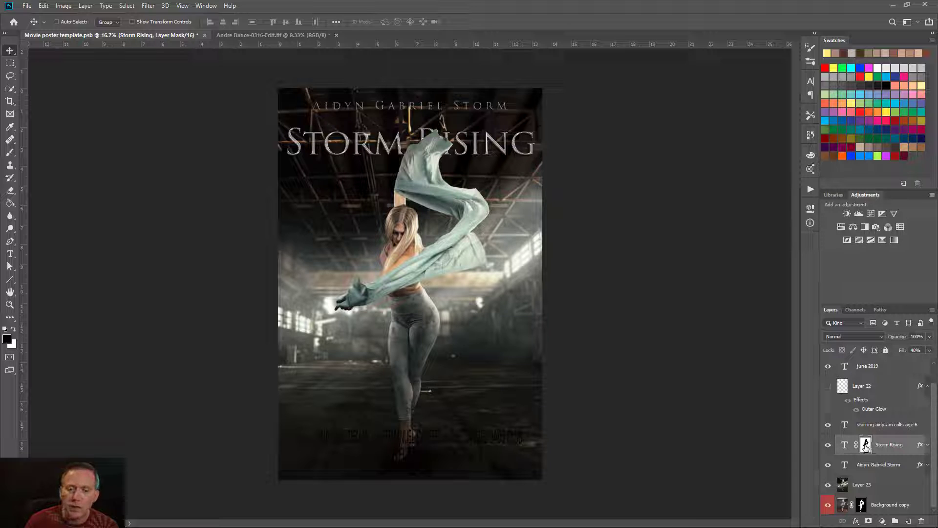
Step: Unlink the title from its mask and reposition the text just below the name
{"action": "left_click", "coordinate": [855, 445]}
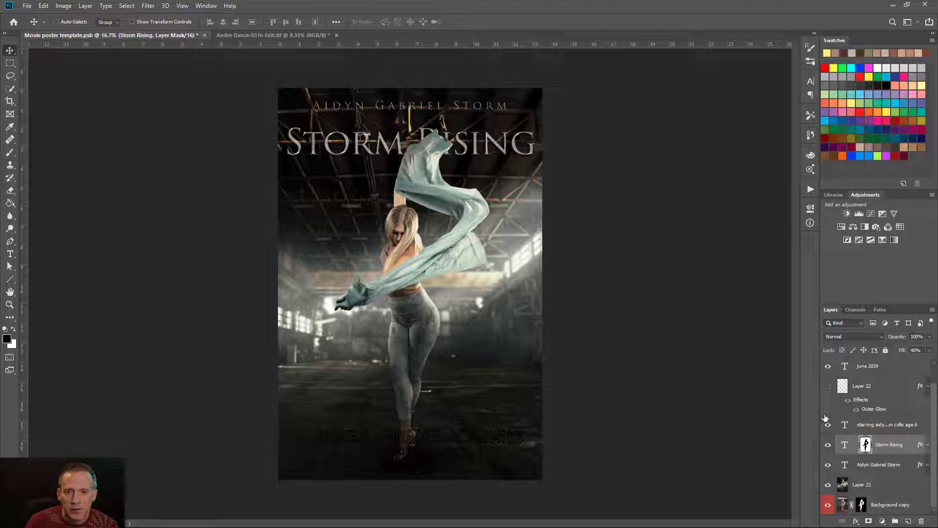
{"action": "left_click", "coordinate": [845, 445]}
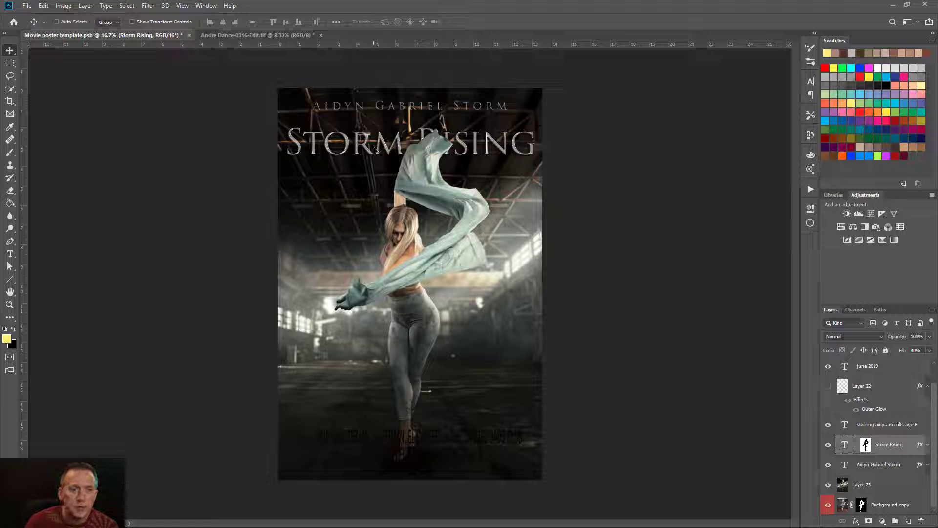
{"action": "mouse_move", "coordinate": [377, 151]}
{"action": "left_mouse_down"}
{"action": "mouse_move", "coordinate": [337, 176]}
{"action": "mouse_move", "coordinate": [447, 193]}
{"action": "mouse_move", "coordinate": [444, 233]}
{"action": "mouse_move", "coordinate": [400, 251]}
{"action": "mouse_move", "coordinate": [355, 428]}
{"action": "mouse_move", "coordinate": [347, 335]}
{"action": "mouse_move", "coordinate": [381, 198]}
{"action": "mouse_move", "coordinate": [374, 157]}
{"action": "left_mouse_up"}
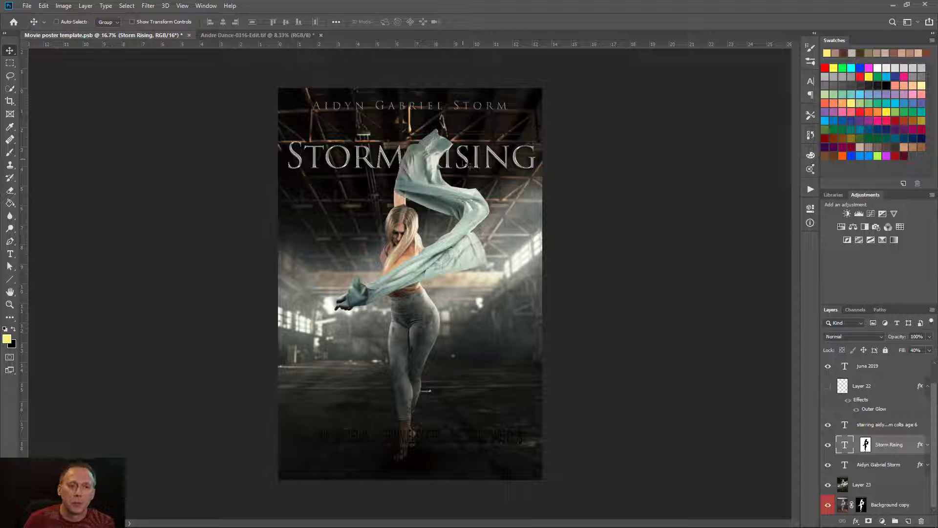
{"action": "left_click_drag", "start_coordinate": [483, 152], "coordinate": [480, 227]}
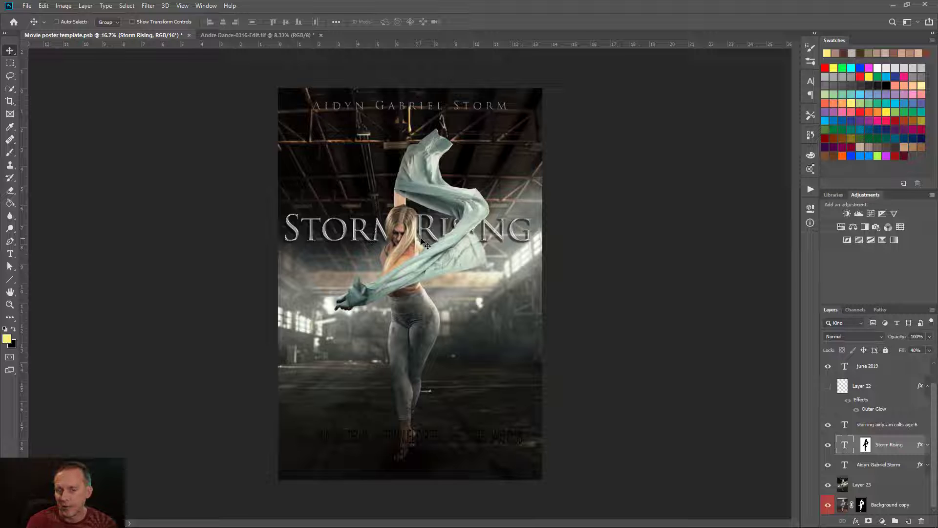
{"action": "mouse_move", "coordinate": [886, 517]}
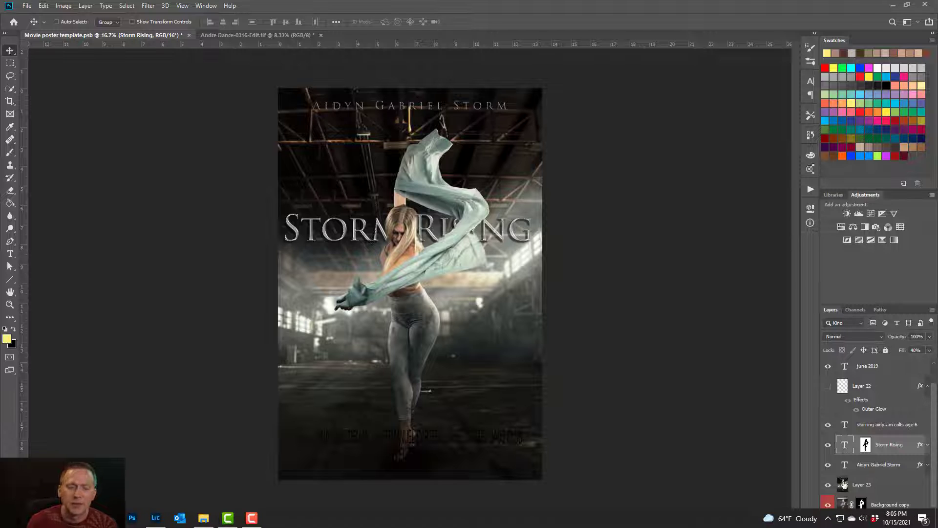
{"action": "left_click_drag", "start_coordinate": [441, 238], "coordinate": [473, 135]}
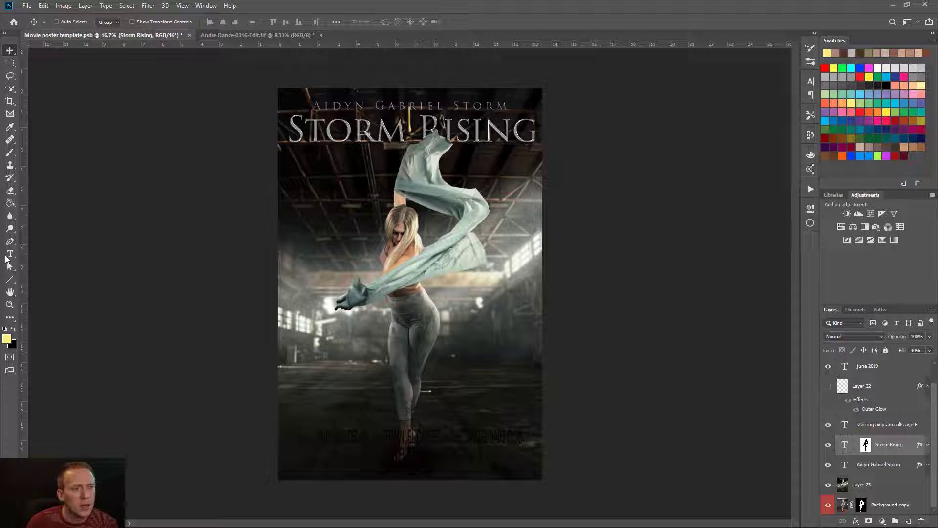
{"action": "left_click", "coordinate": [9, 254]}
Step: Replace the STORM RISING title text with 'Relevations' and commit it
{"action": "left_click", "coordinate": [285, 128]}
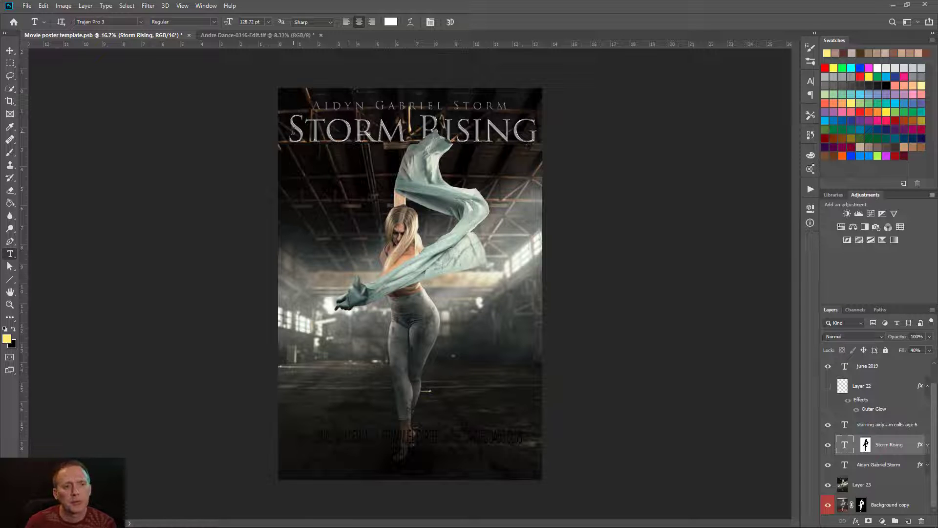
{"action": "left_click_drag", "start_coordinate": [285, 128], "coordinate": [651, 174]}
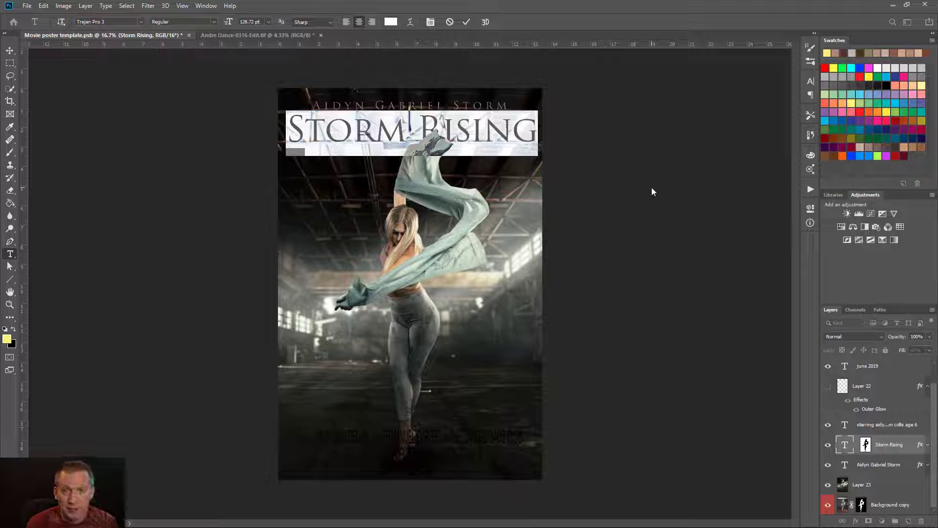
{"action": "type", "text": "Relevations"}
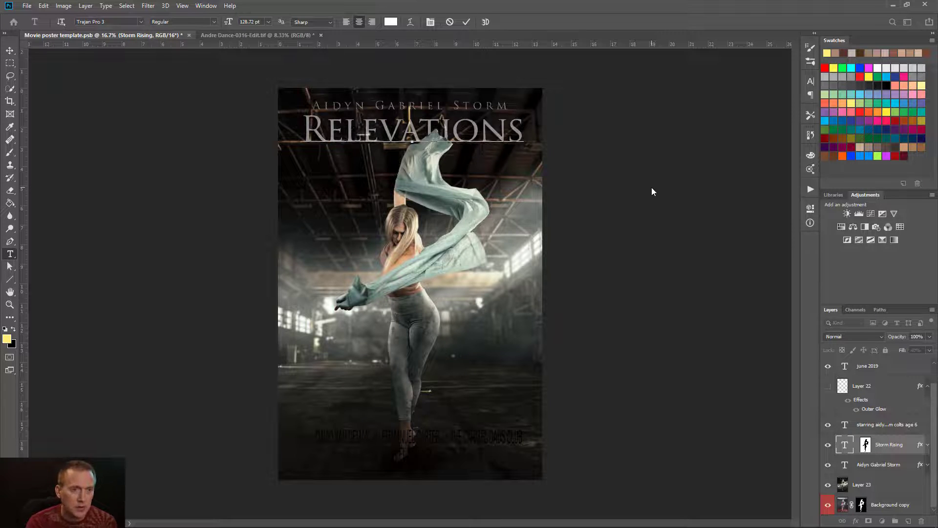
{"action": "left_click", "coordinate": [466, 21]}
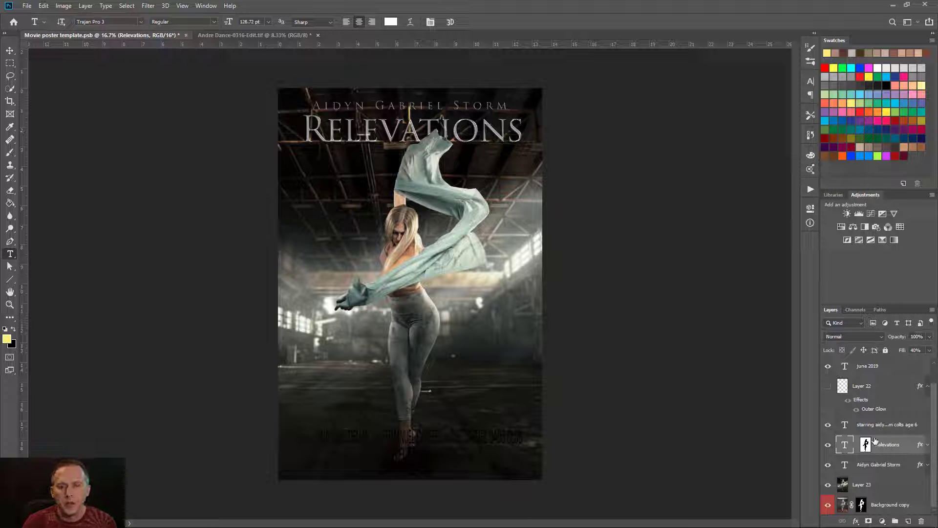
{"action": "left_click", "coordinate": [872, 467]}
Step: Replace the name line above the title with the new person's name
{"action": "left_click_drag", "start_coordinate": [502, 102], "coordinate": [294, 91]}
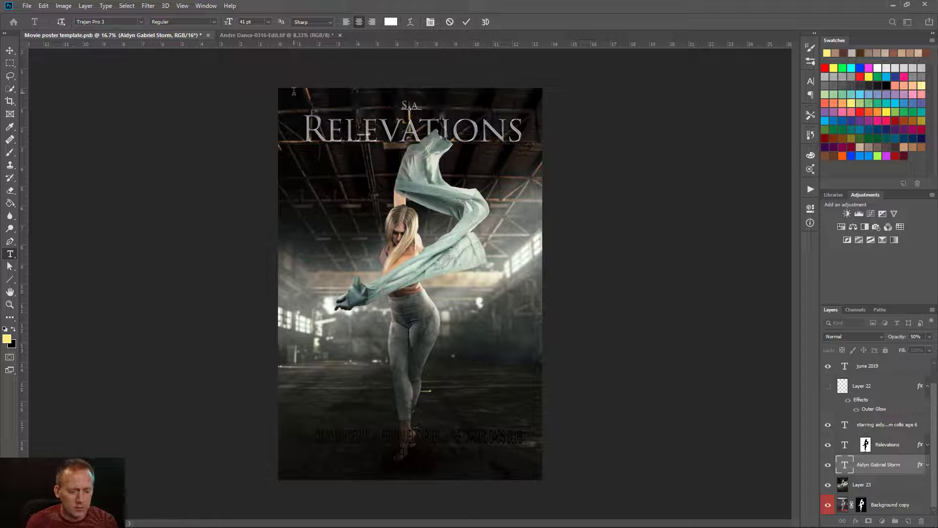
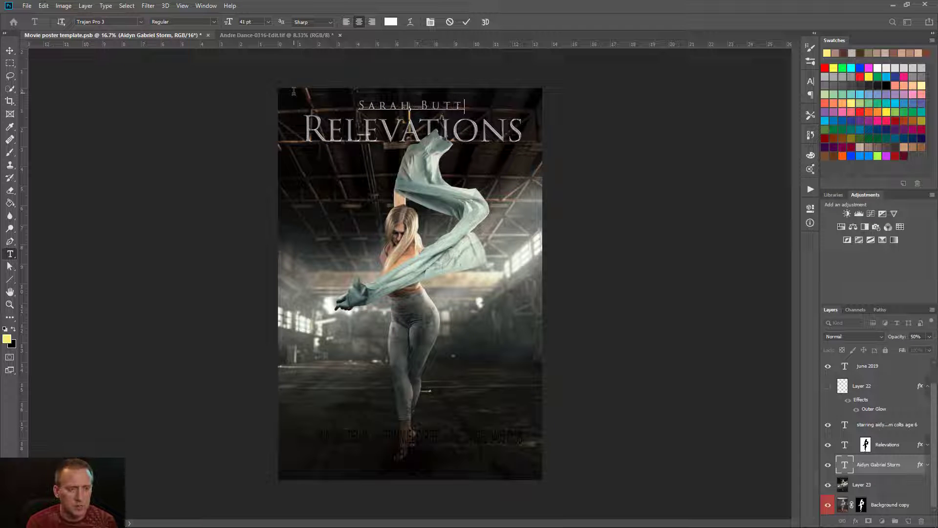
{"action": "left_click", "coordinate": [462, 23]}
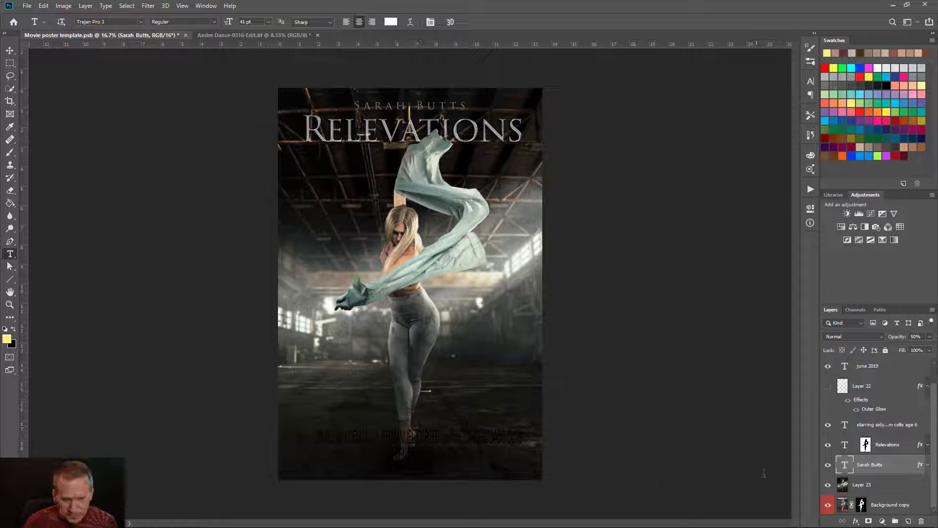
Step: Select the producer credits layer near the bottom and make it visible
{"action": "left_click", "coordinate": [865, 425]}
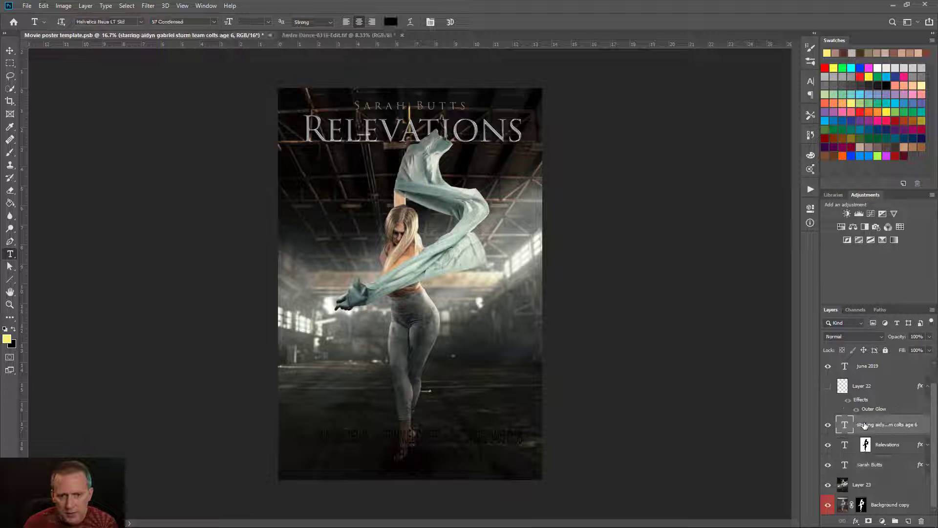
{"action": "scroll", "coordinate": [870, 430], "scroll_direction": "up", "scroll_amount": 1}
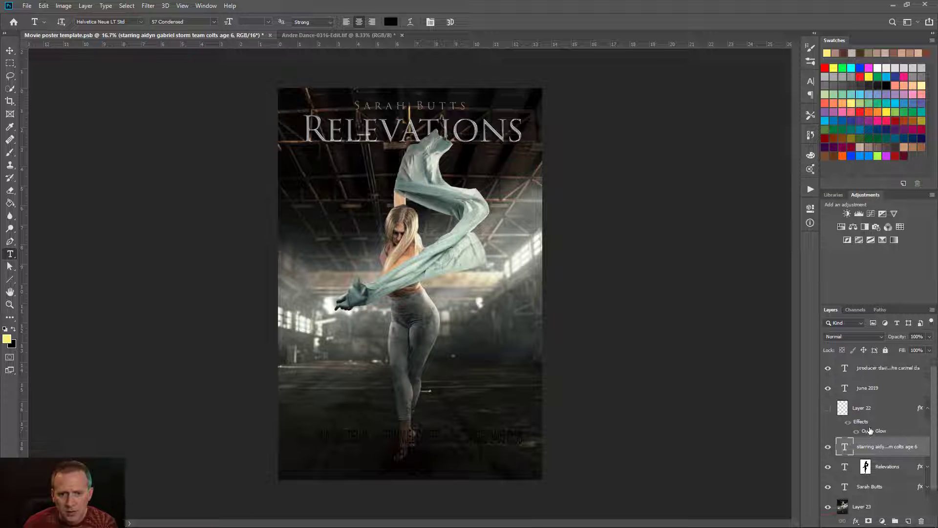
{"action": "left_click", "coordinate": [871, 371]}
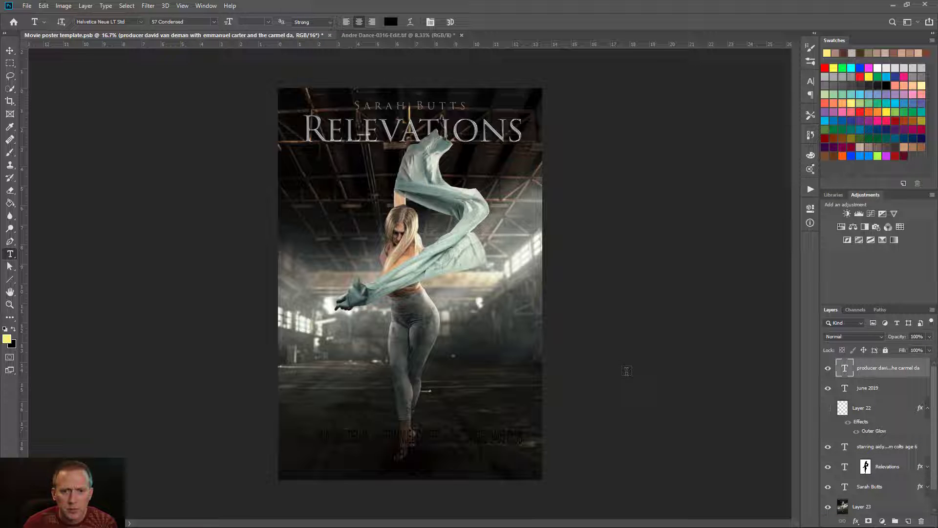
{"action": "left_click", "coordinate": [377, 435]}
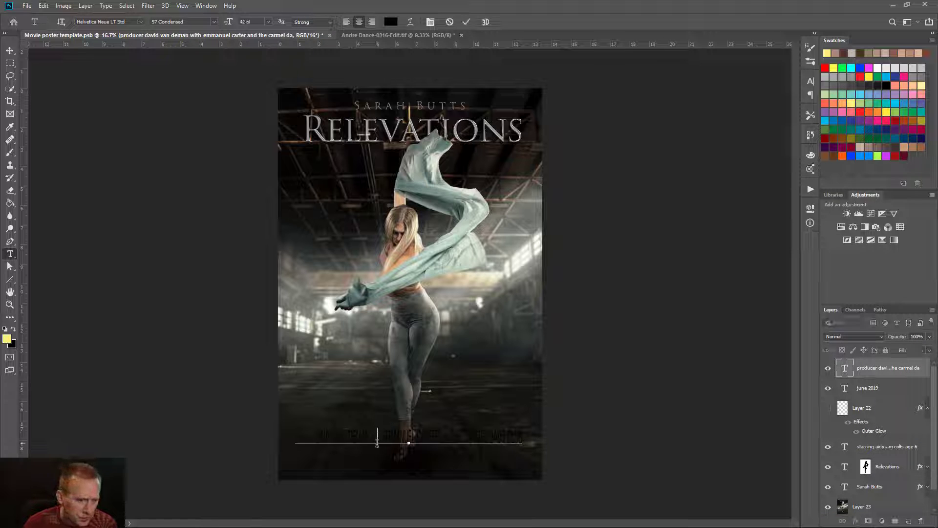
{"action": "left_click", "coordinate": [829, 368]}
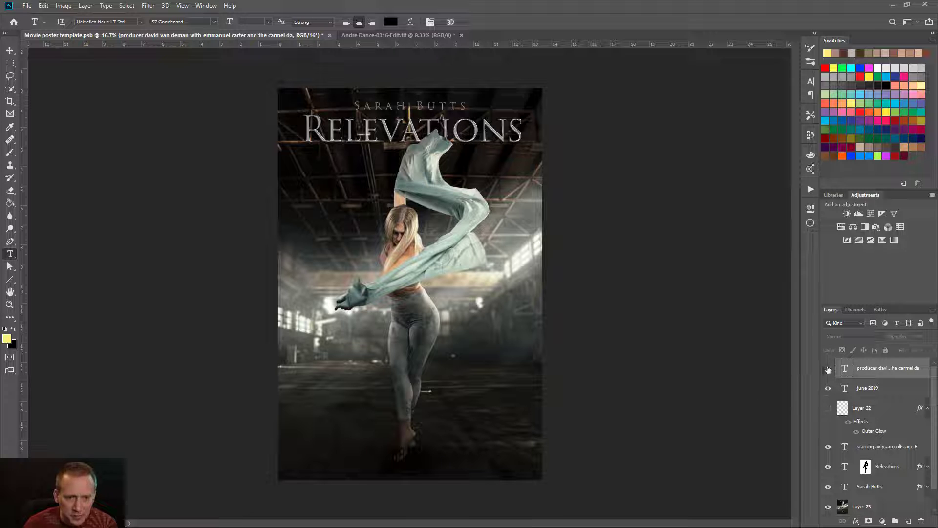
{"action": "left_click", "coordinate": [828, 368]}
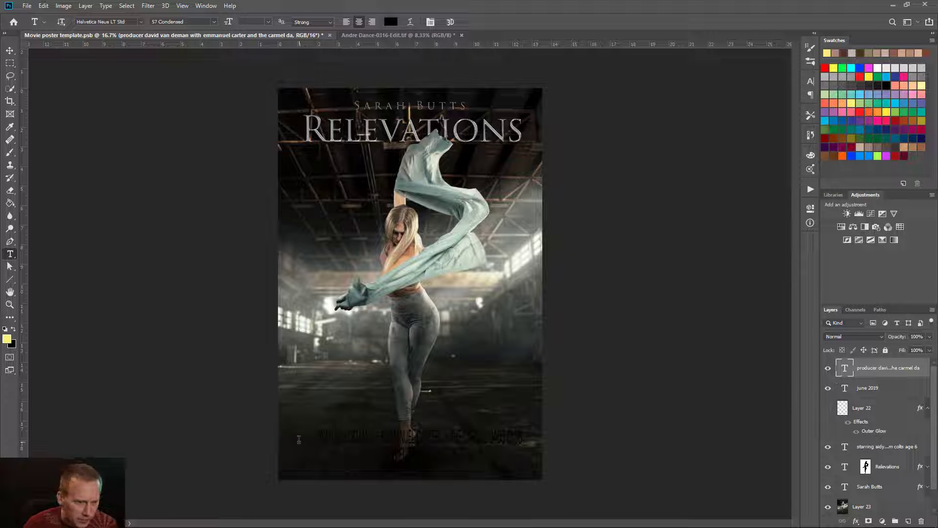
{"action": "left_click_drag", "start_coordinate": [296, 439], "coordinate": [359, 354]}
{"action": "key", "text": "Escape"}
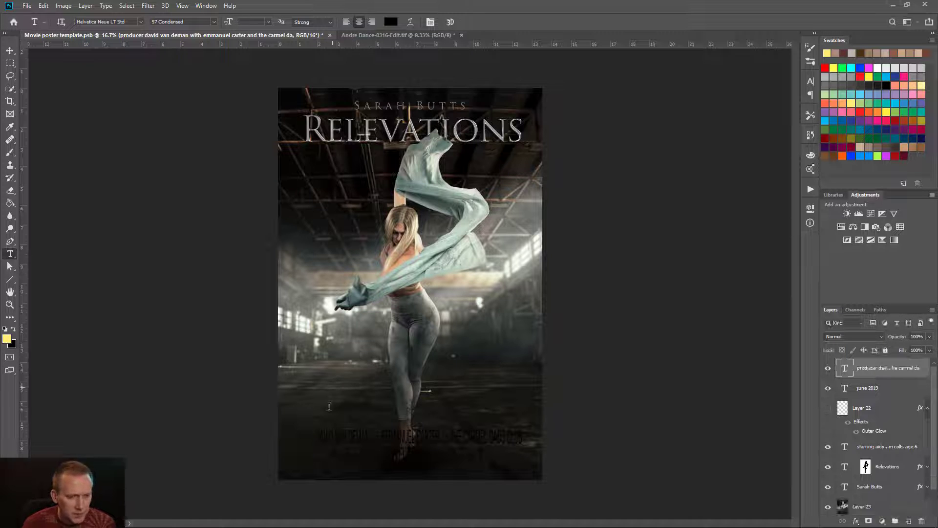
Step: Colour the producer credits text white (#ffffff), then hide the credits layer
{"action": "left_click_drag", "start_coordinate": [297, 438], "coordinate": [609, 440]}
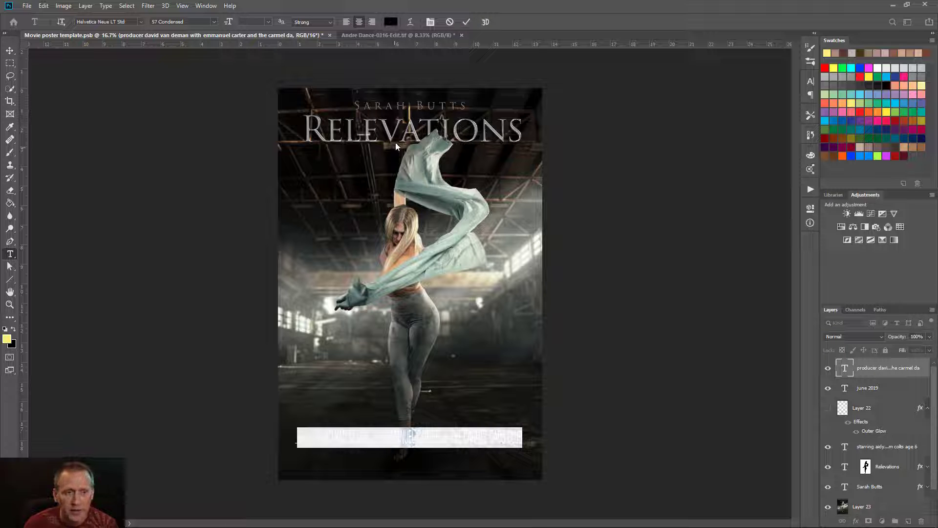
{"action": "left_click", "coordinate": [391, 21]}
{"action": "type", "text": "ffffff"}
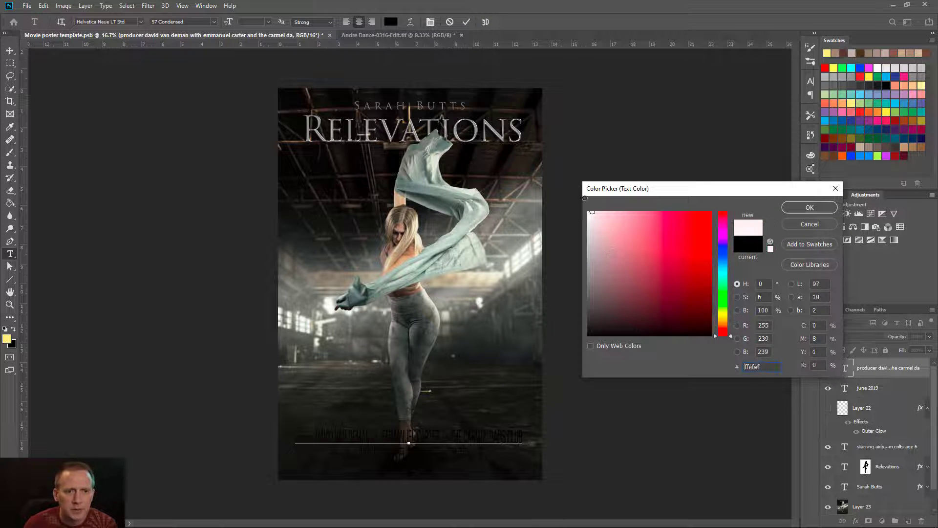
{"action": "left_click", "coordinate": [790, 207]}
{"action": "key", "text": "ctrl+Return"}
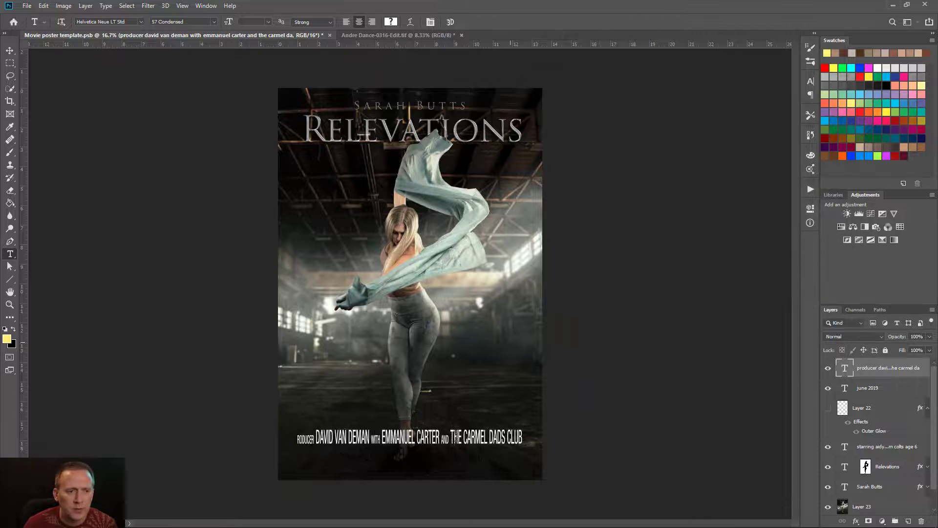
{"action": "left_click", "coordinate": [297, 437]}
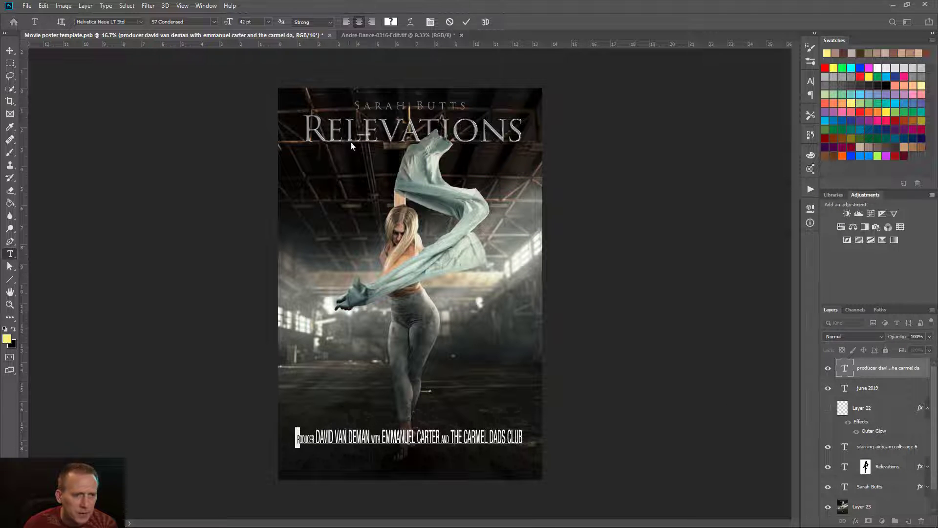
{"action": "left_click", "coordinate": [391, 21]}
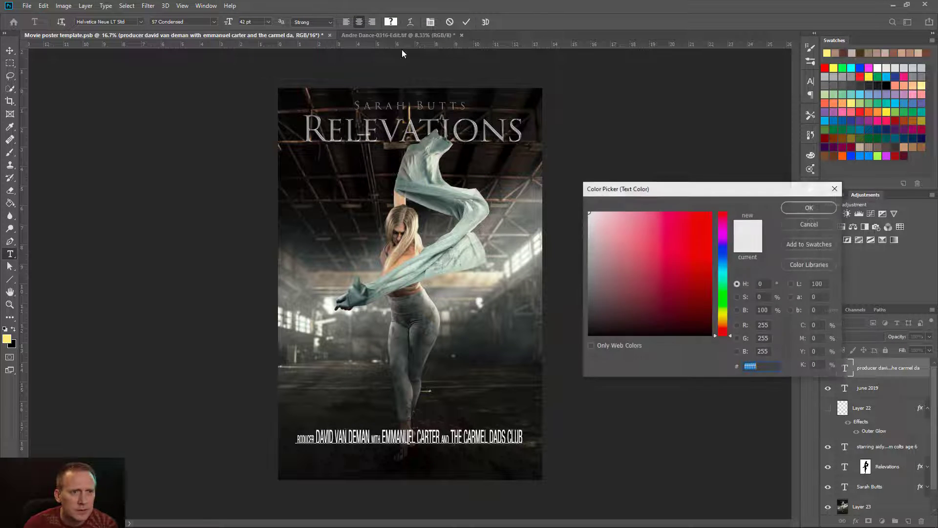
{"action": "left_click", "coordinate": [802, 208]}
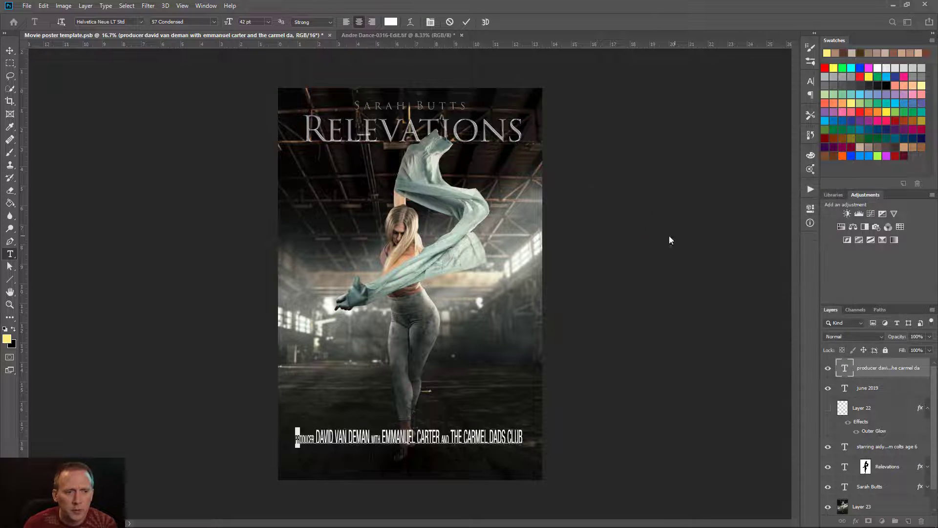
{"action": "left_click", "coordinate": [615, 305]}
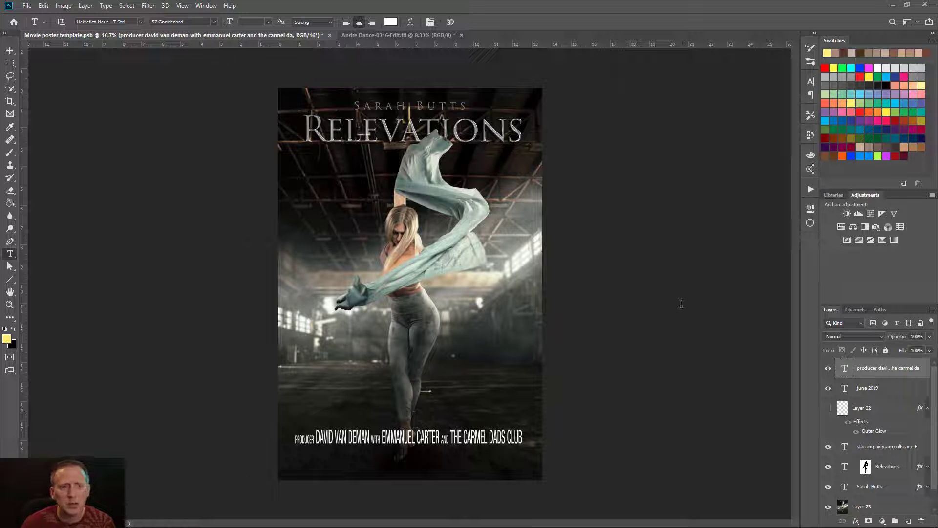
{"action": "left_click", "coordinate": [828, 369]}
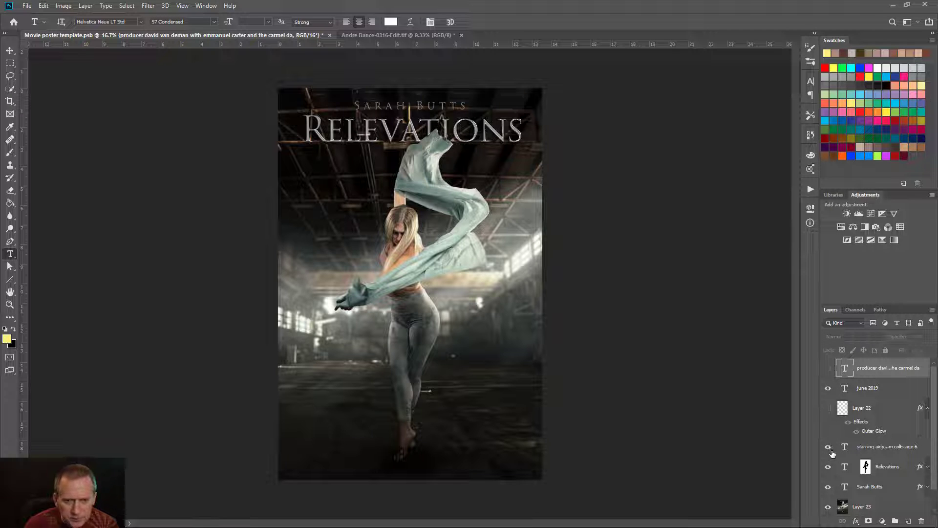
Step: Make the JUNE 2019 date text white
{"action": "left_click", "coordinate": [866, 392]}
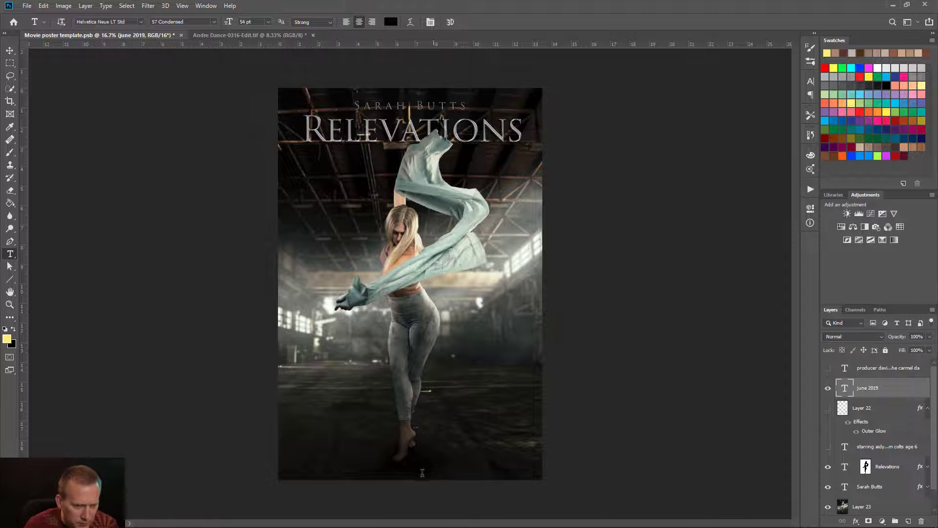
{"action": "scroll", "coordinate": [419, 472], "scroll_direction": "up", "scroll_amount": 5}
{"action": "scroll", "coordinate": [416, 471], "scroll_direction": "down", "scroll_amount": 4}
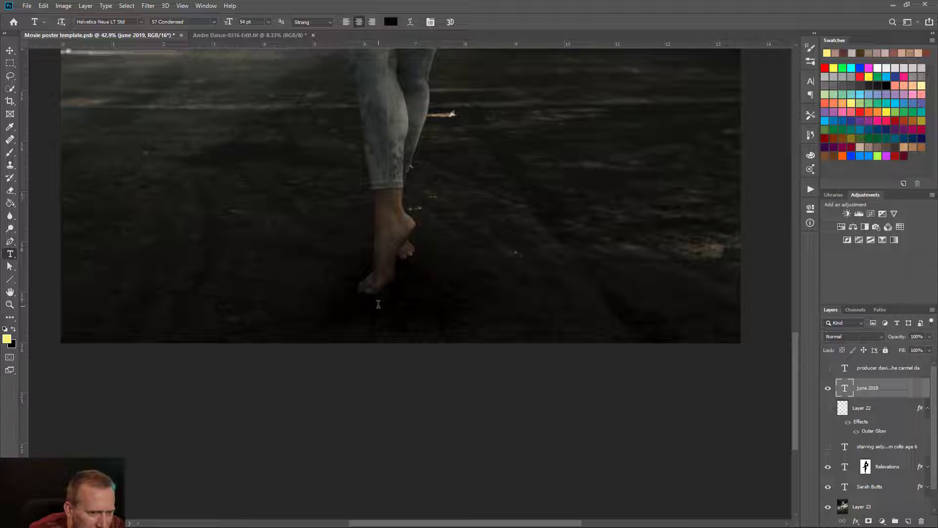
{"action": "left_click", "coordinate": [520, 300]}
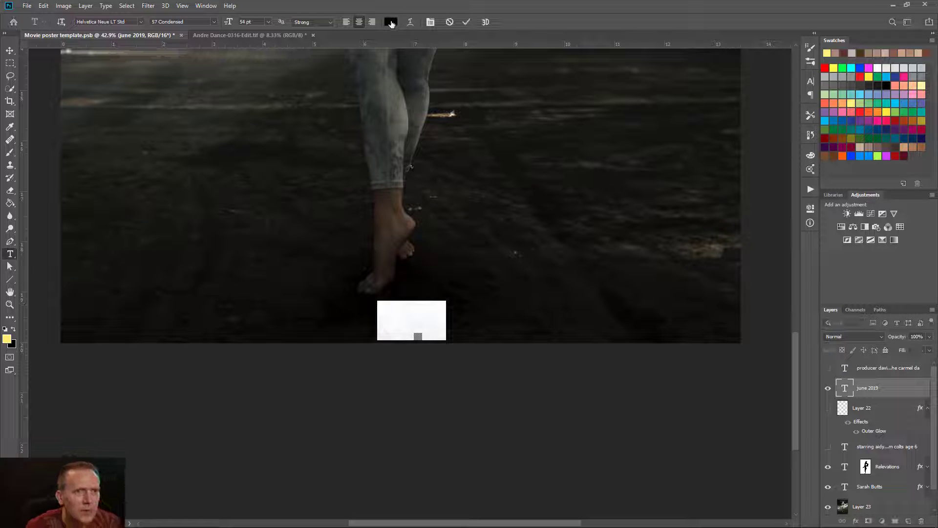
{"action": "left_click", "coordinate": [391, 22]}
{"action": "left_click", "coordinate": [589, 213]}
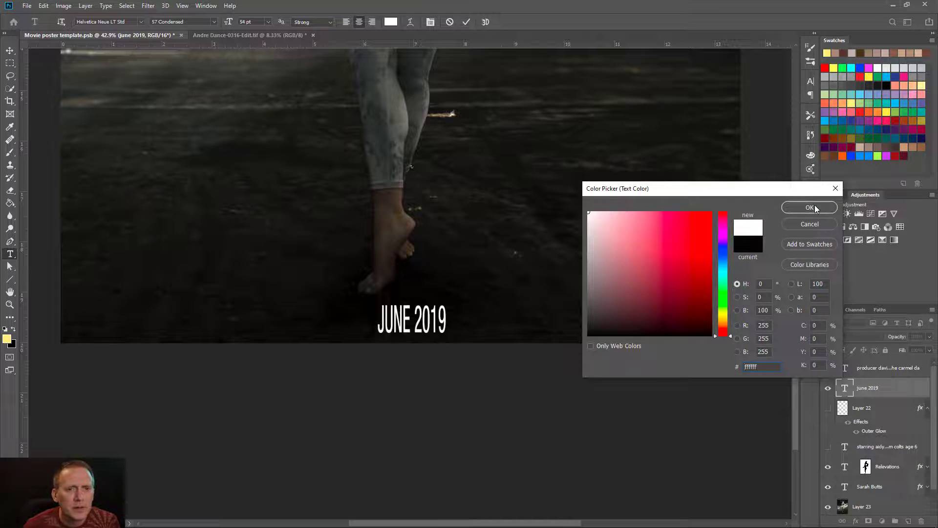
{"action": "left_click", "coordinate": [813, 207]}
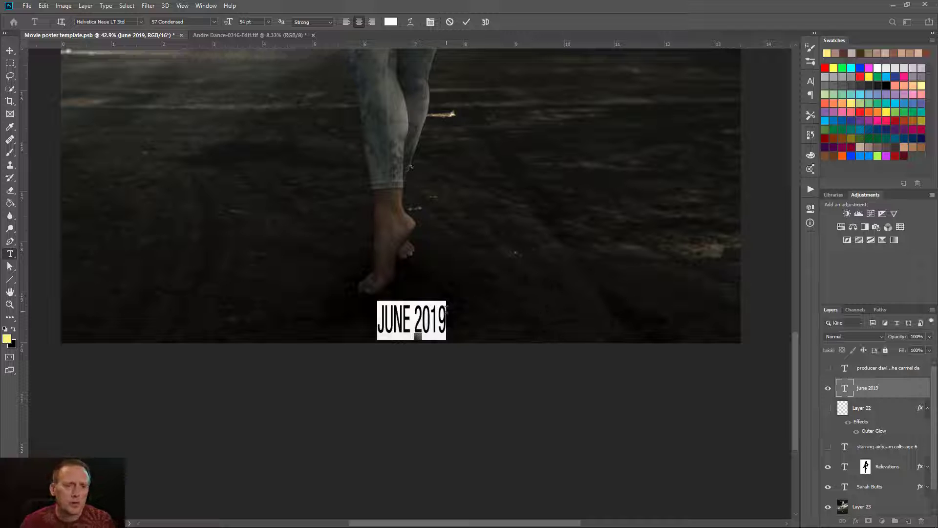
Step: Retype the date as SEPTEMBER 2021 and commit the edit
{"action": "left_click_drag", "start_coordinate": [446, 313], "coordinate": [432, 312]}
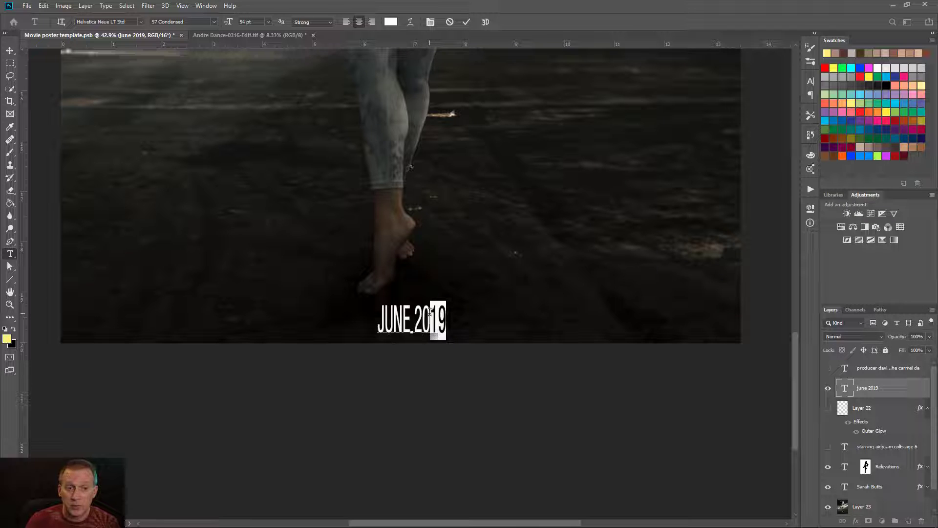
{"action": "type", "text": "1"}
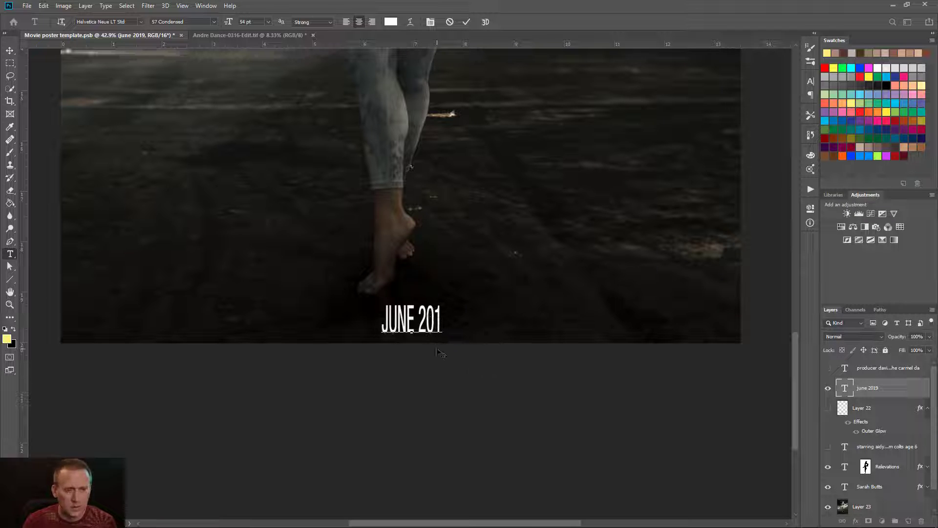
{"action": "key", "text": "BackSpace"}
{"action": "type", "text": "21"}
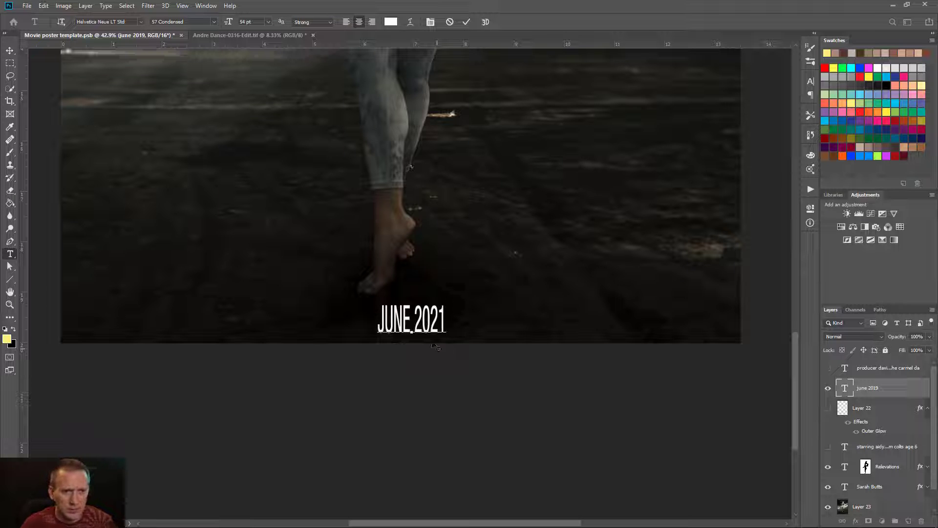
{"action": "left_click_drag", "start_coordinate": [411, 317], "coordinate": [375, 315]}
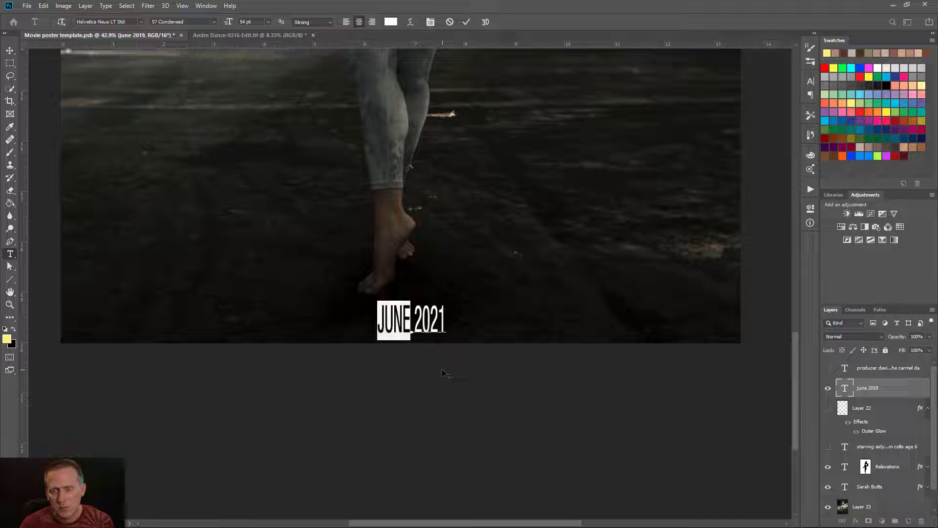
{"action": "type", "text": "SEPTEM"}
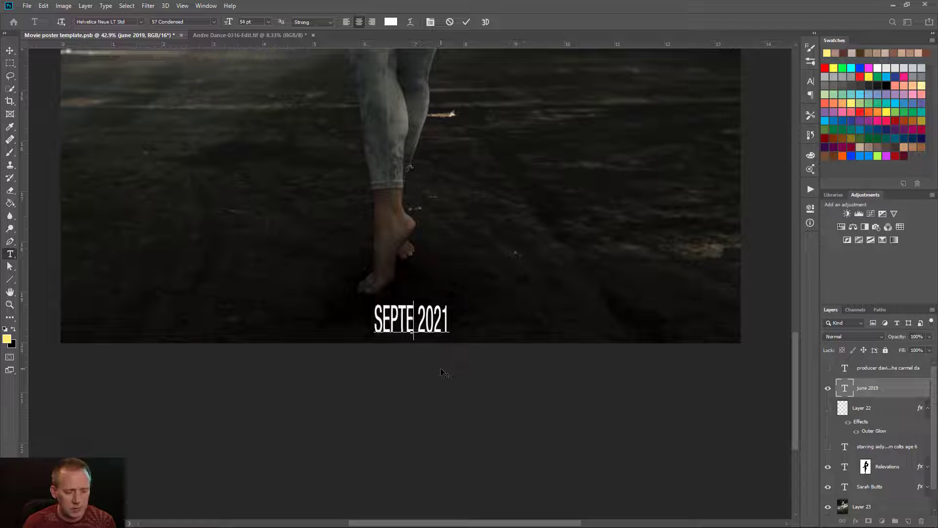
{"action": "type", "text": "BER"}
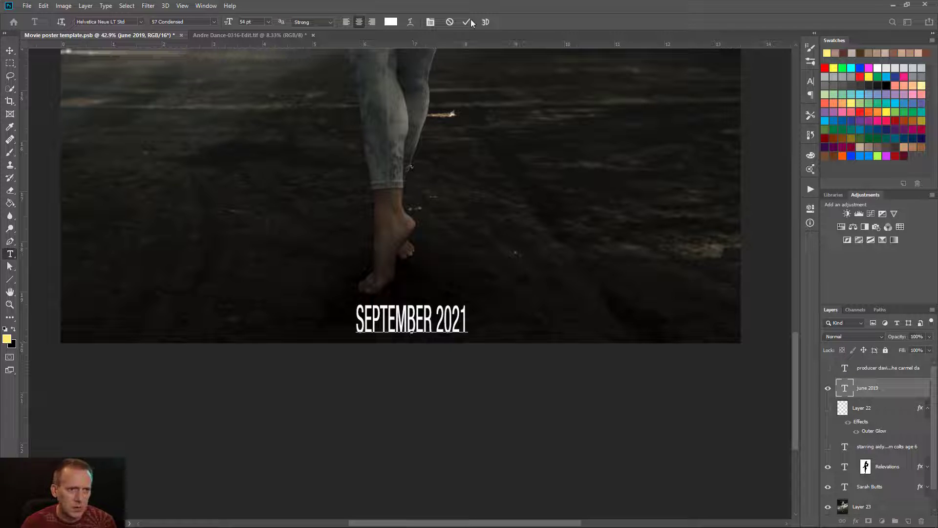
{"action": "left_click", "coordinate": [467, 22]}
{"action": "scroll", "coordinate": [397, 276], "scroll_direction": "down", "scroll_amount": 5}
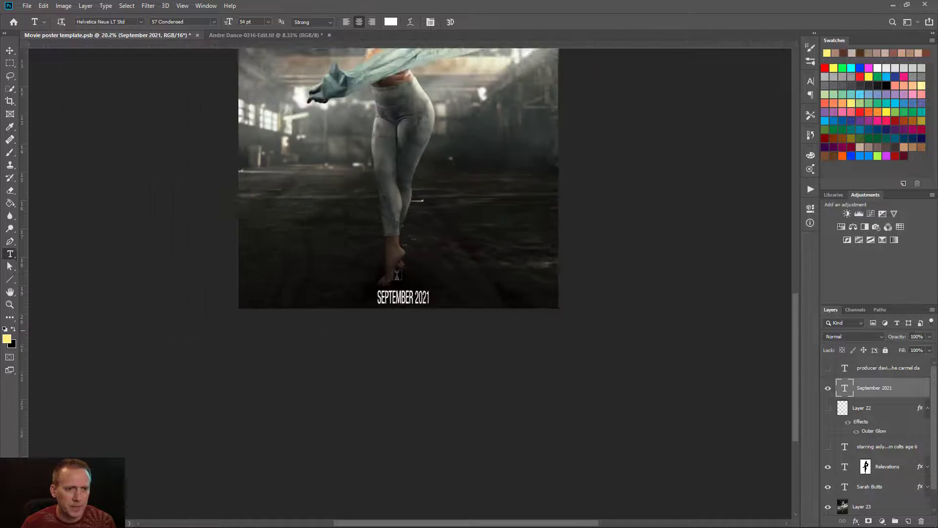
{"action": "scroll", "coordinate": [397, 275], "scroll_direction": "down", "scroll_amount": 1}
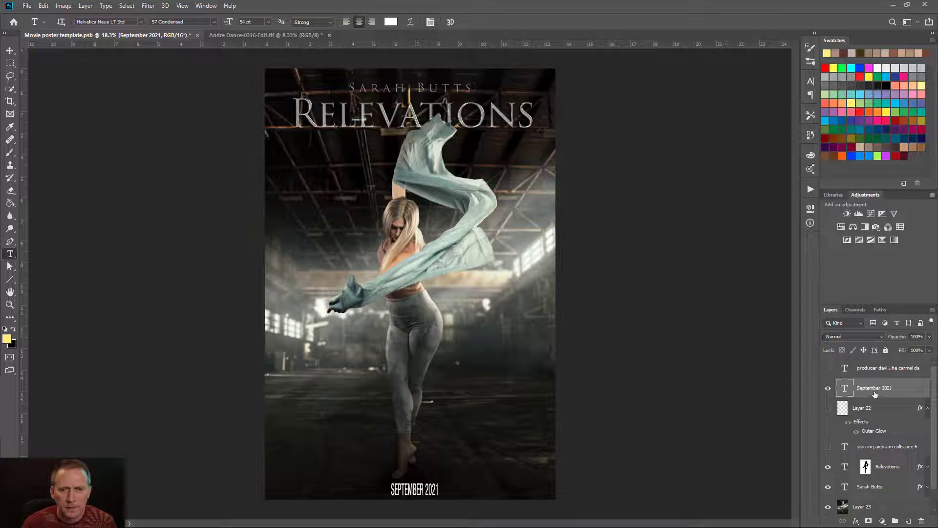
Step: Move the SEPTEMBER 2021 date slightly up, hide its layer, and show Layer 22's flares
{"action": "left_click", "coordinate": [9, 50]}
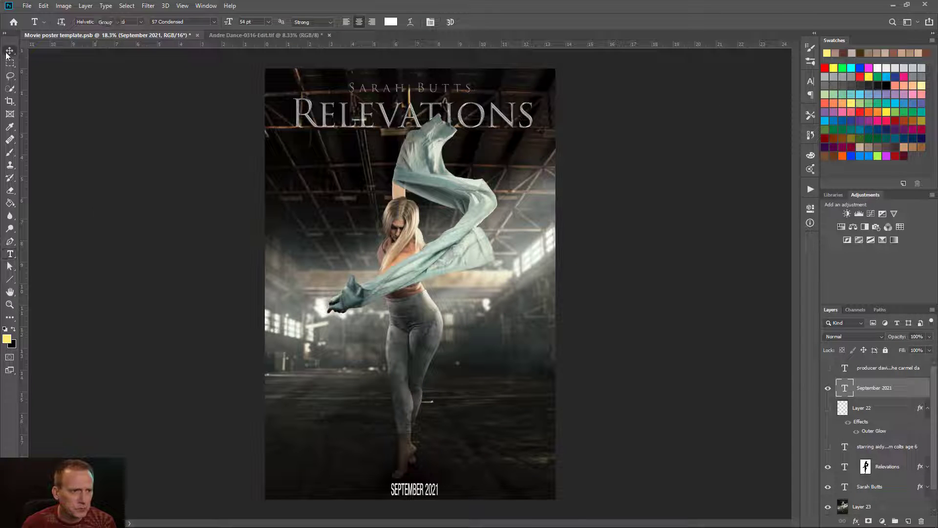
{"action": "left_click_drag", "start_coordinate": [414, 489], "coordinate": [413, 486]}
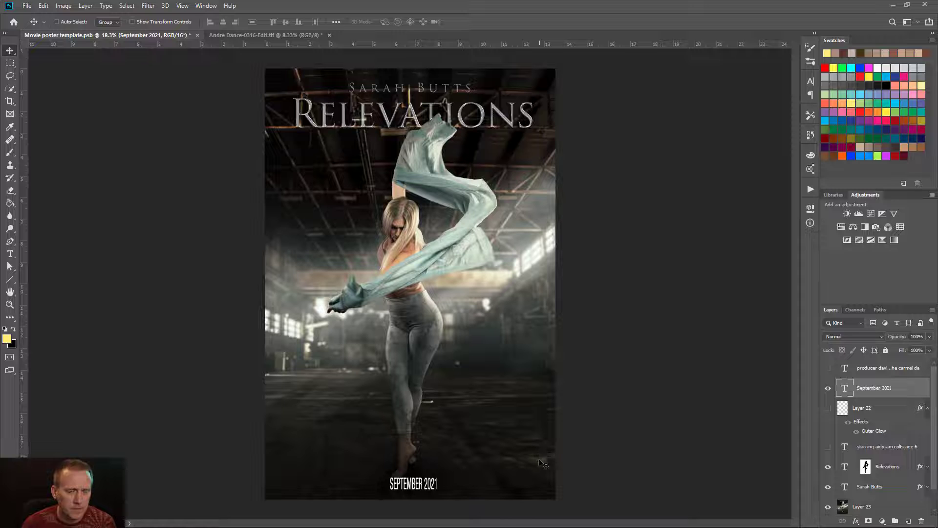
{"action": "left_click", "coordinate": [829, 389]}
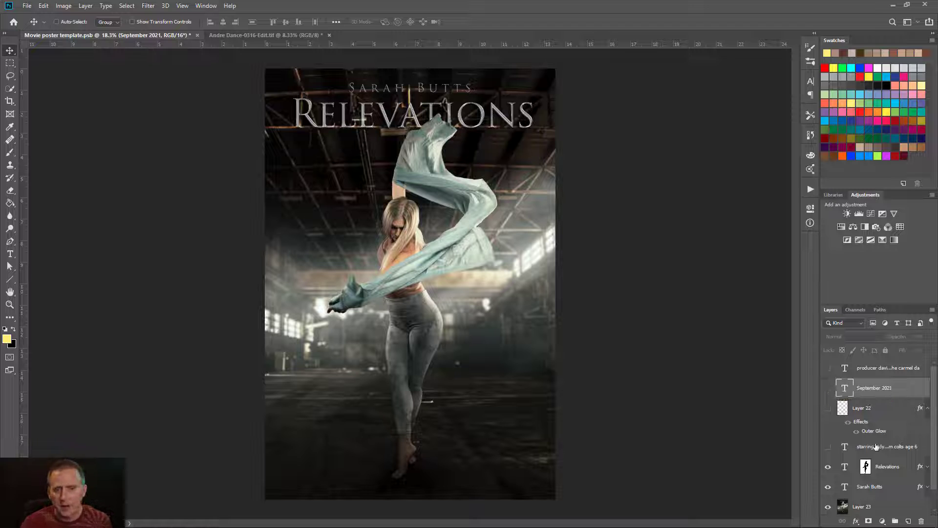
{"action": "left_click", "coordinate": [828, 409]}
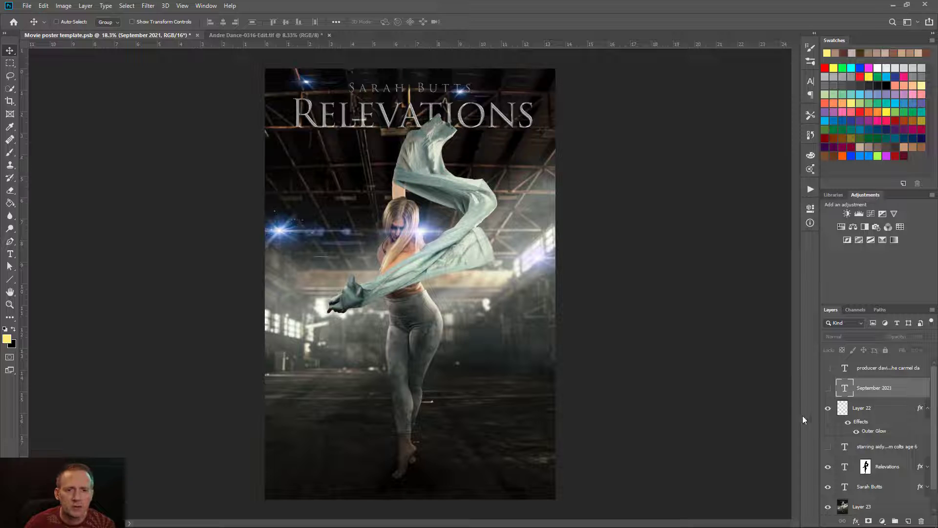
Step: Drag Layer 22's lens flares up onto the RELEVATIONS title, shifted slightly right
{"action": "left_click", "coordinate": [847, 408]}
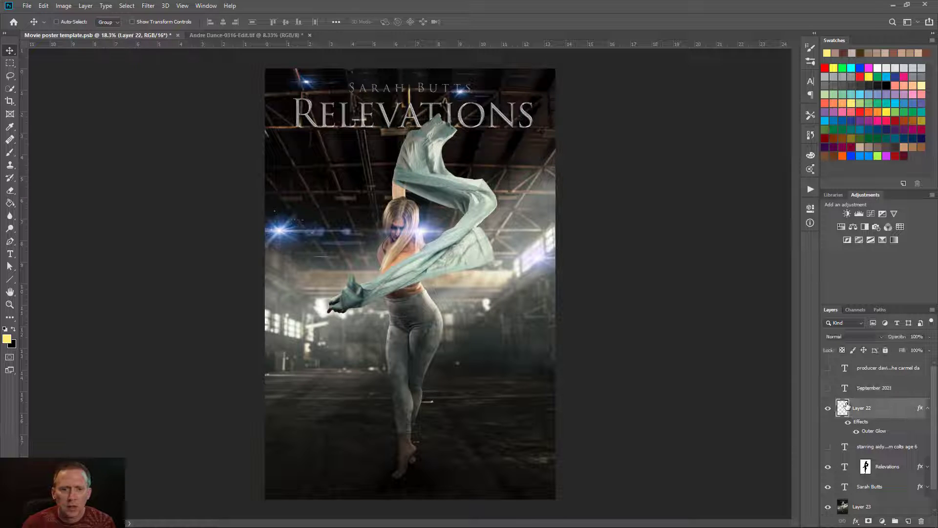
{"action": "left_click_drag", "start_coordinate": [427, 233], "coordinate": [458, 101]}
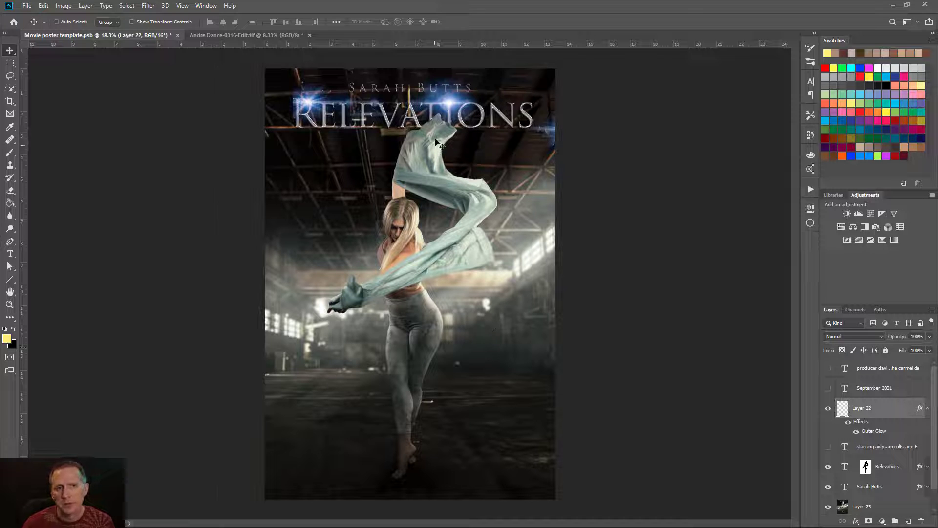
{"action": "left_click_drag", "start_coordinate": [457, 103], "coordinate": [468, 101]}
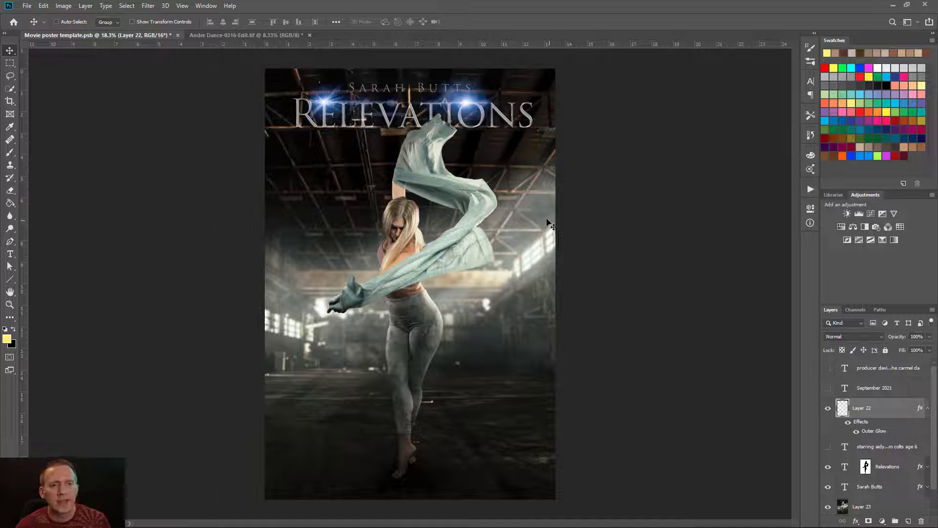
{"action": "scroll", "coordinate": [434, 120], "scroll_direction": "up", "scroll_amount": 5}
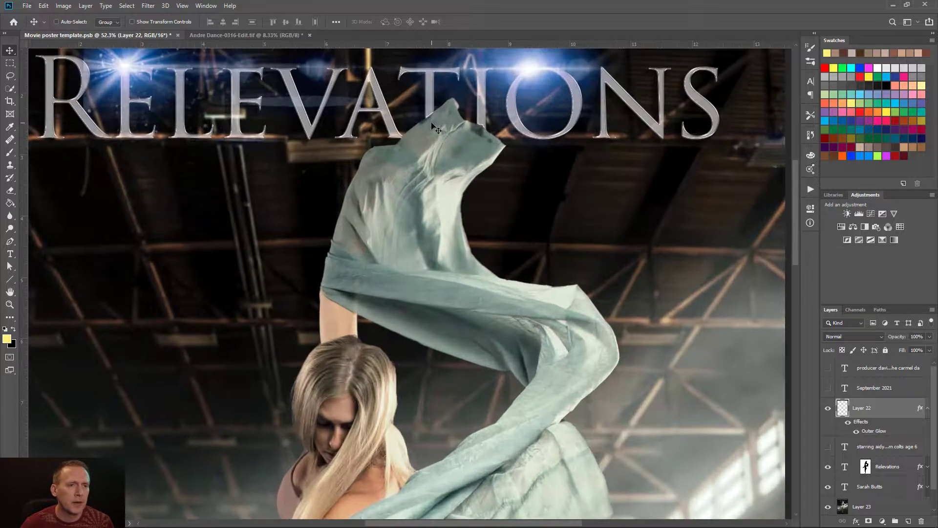
{"action": "scroll", "coordinate": [421, 120], "scroll_direction": "down", "scroll_amount": 3}
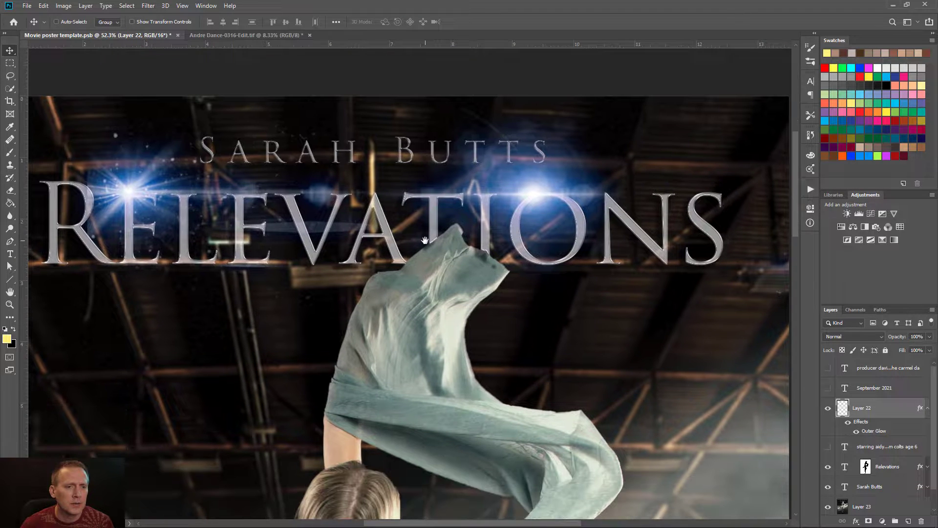
{"action": "scroll", "coordinate": [421, 245], "scroll_direction": "down", "scroll_amount": 3}
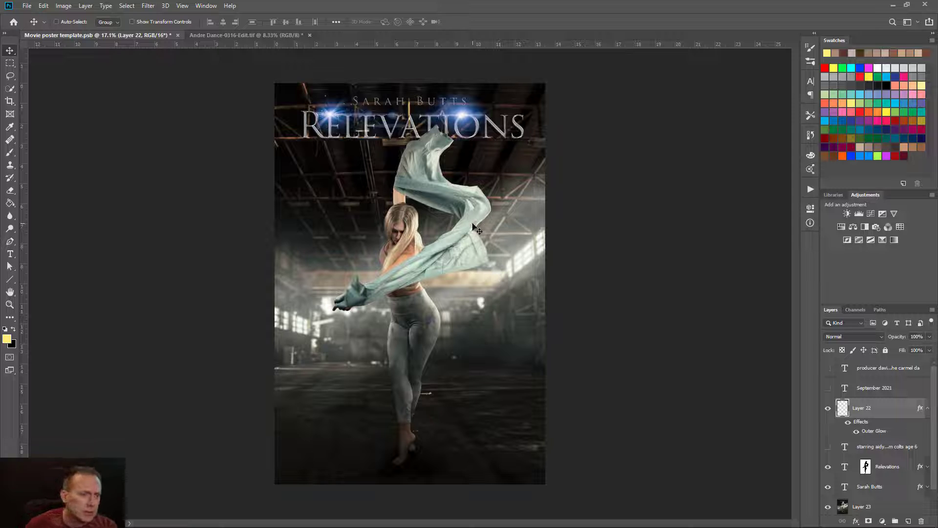
Step: Set the crop ratio to 8:10 (4:5), undoing a first trial crop
{"action": "left_click", "coordinate": [11, 102]}
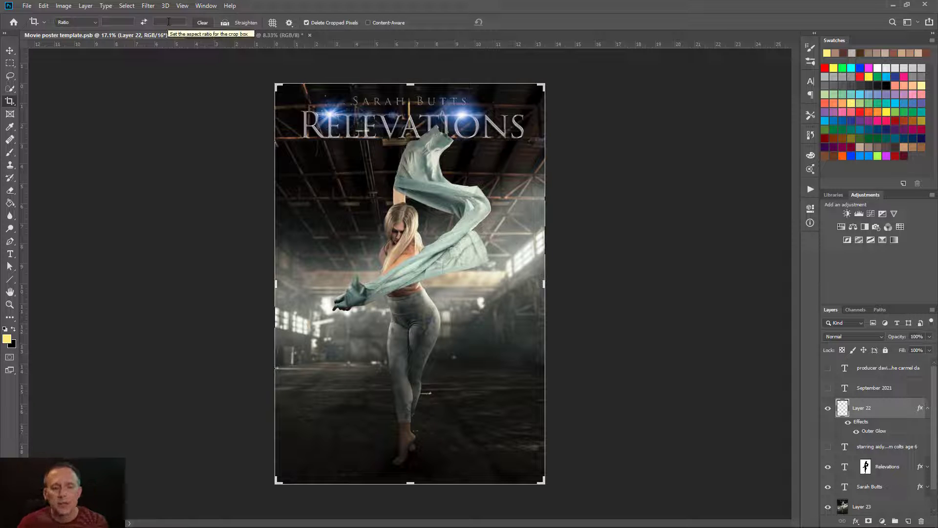
{"action": "left_click", "coordinate": [127, 23]}
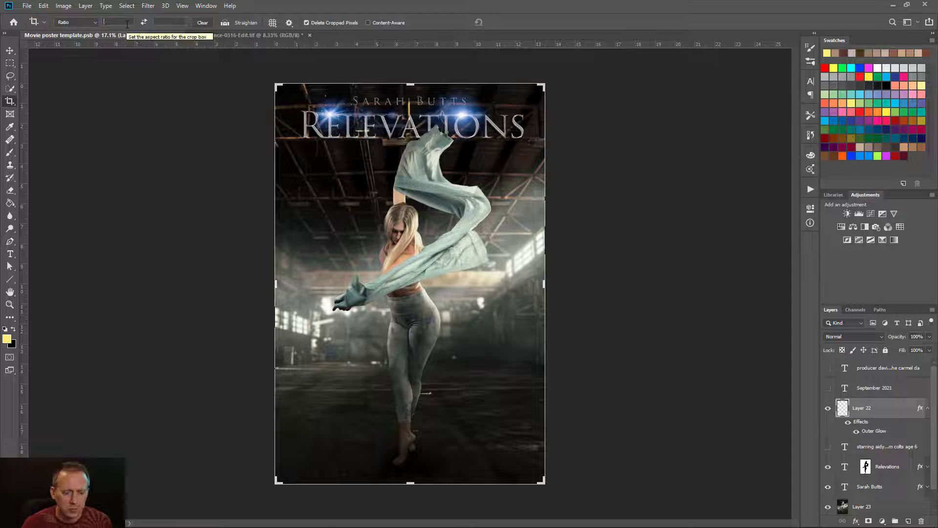
{"action": "type", "text": "8"}
{"action": "left_click", "coordinate": [174, 23]}
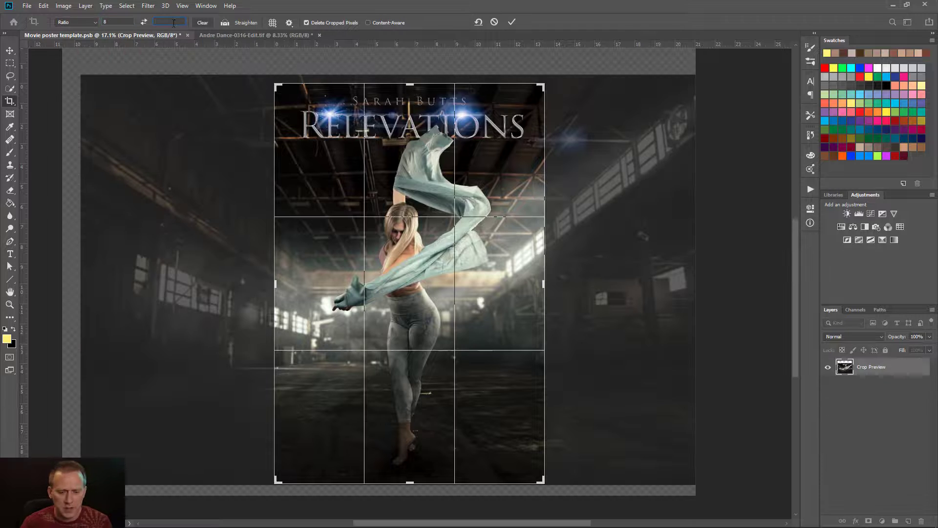
{"action": "type", "text": "10"}
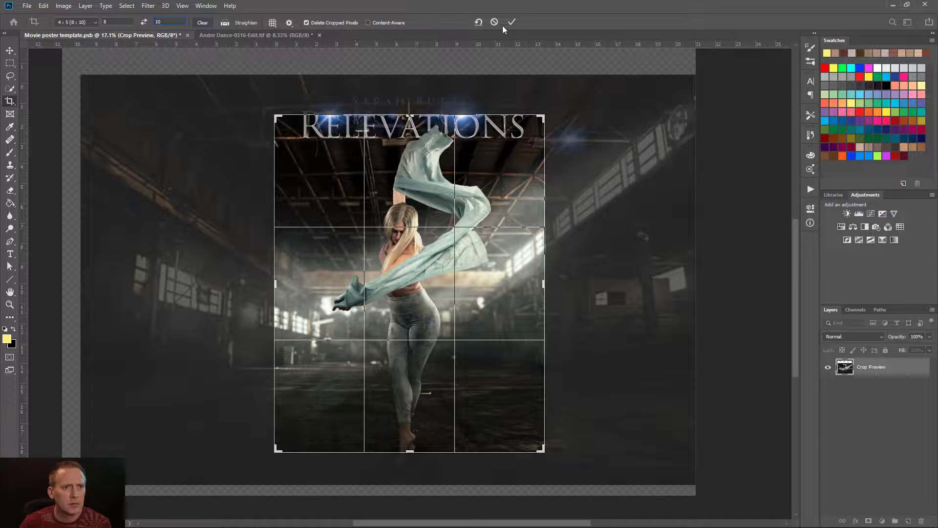
{"action": "left_click", "coordinate": [512, 22]}
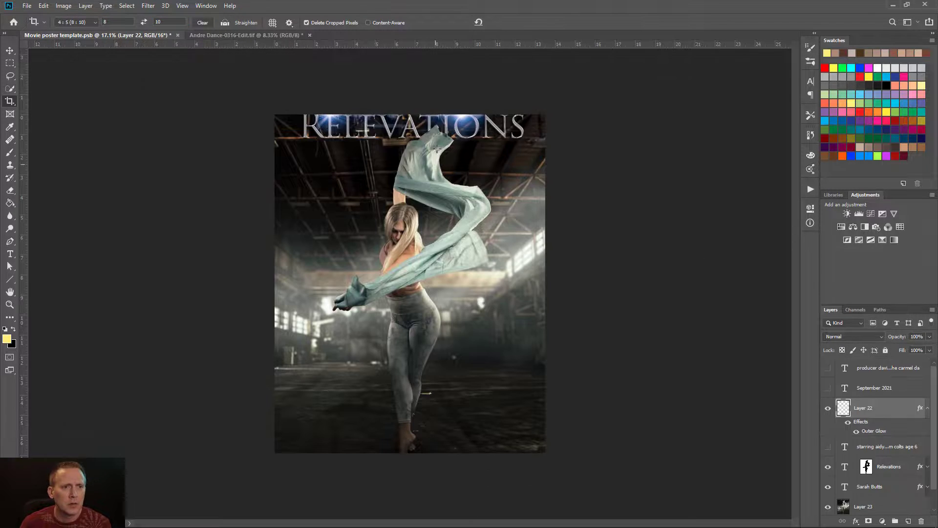
{"action": "key", "text": "ctrl+z"}
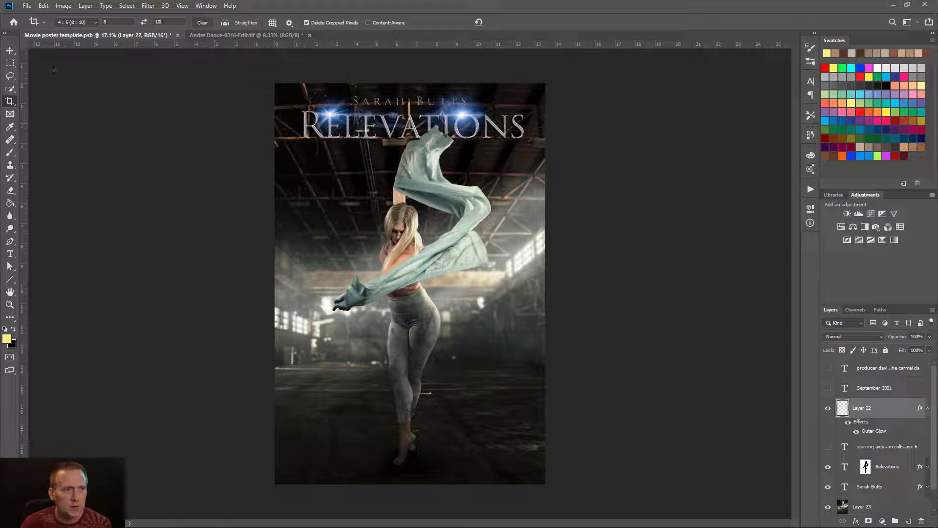
{"action": "left_click", "coordinate": [162, 22]}
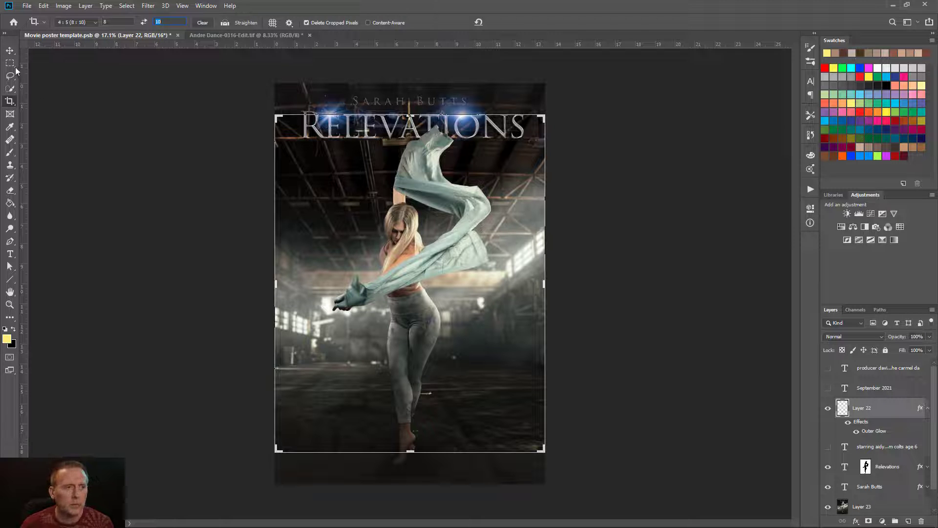
{"action": "left_click", "coordinate": [10, 51]}
{"action": "left_click", "coordinate": [10, 100]}
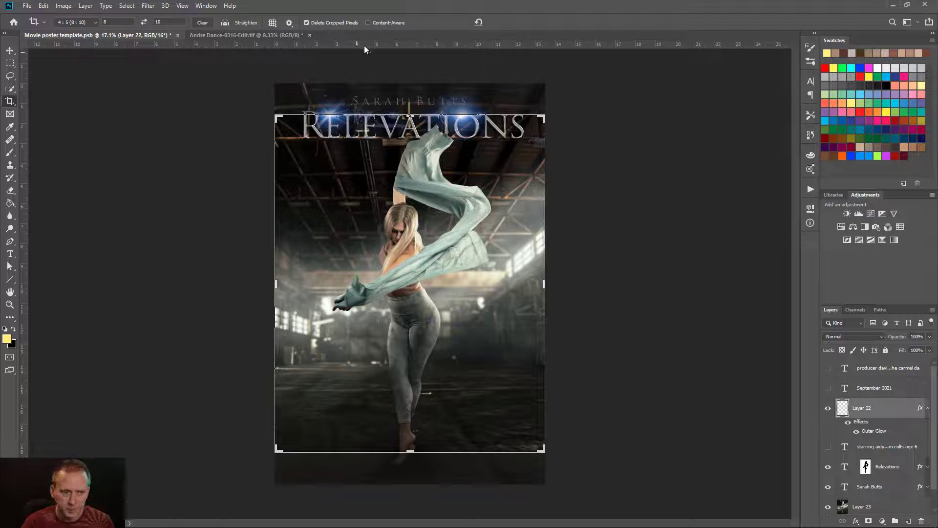
Step: Enlarge the 4:5 crop frame top and bottom and reposition the image inside it
{"action": "left_click_drag", "start_coordinate": [408, 115], "coordinate": [417, 80]}
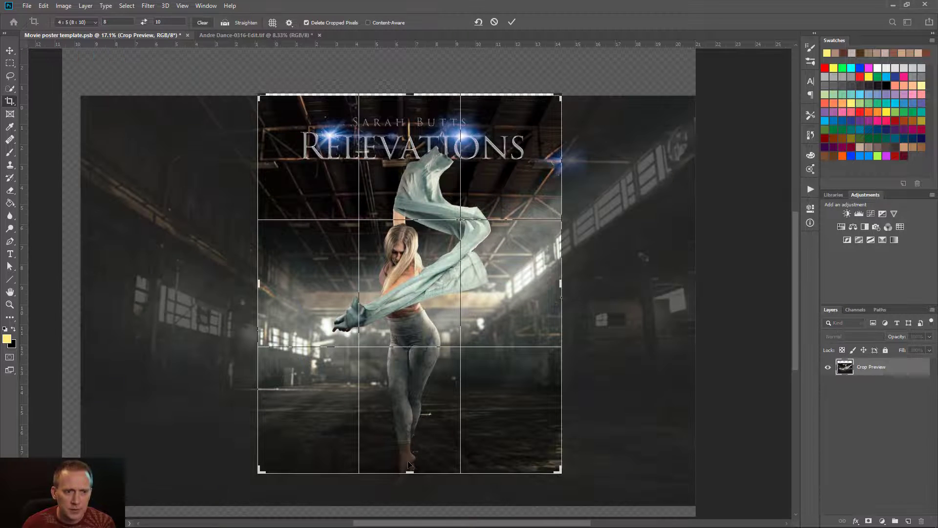
{"action": "left_click_drag", "start_coordinate": [411, 472], "coordinate": [412, 488]}
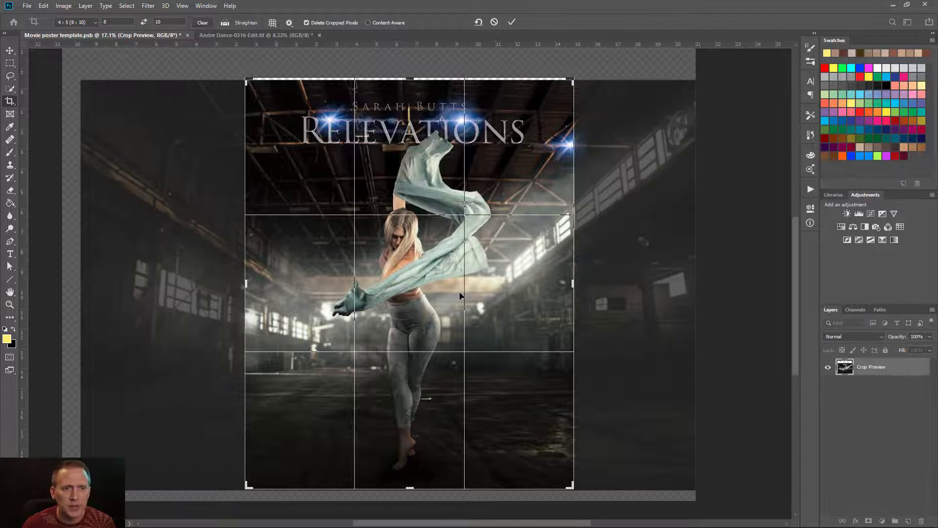
{"action": "left_click_drag", "start_coordinate": [405, 177], "coordinate": [404, 172]}
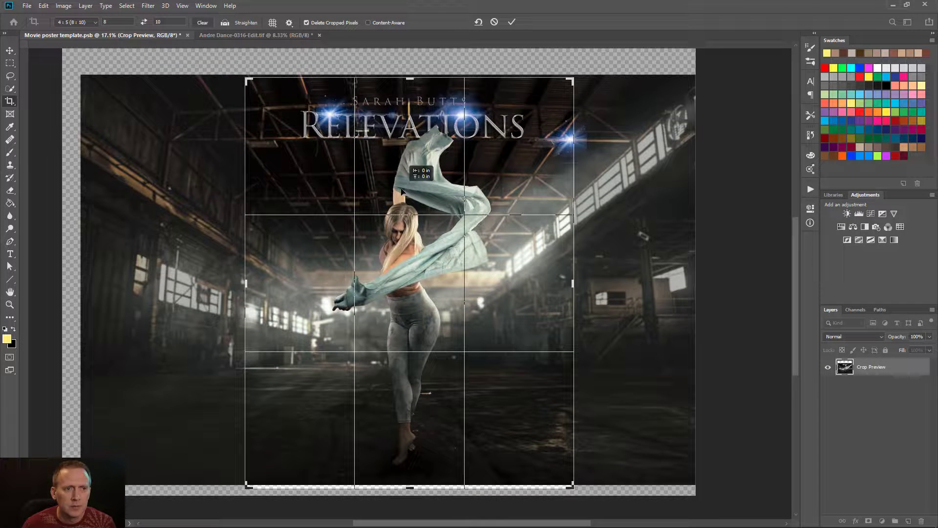
{"action": "left_click_drag", "start_coordinate": [396, 380], "coordinate": [396, 387]}
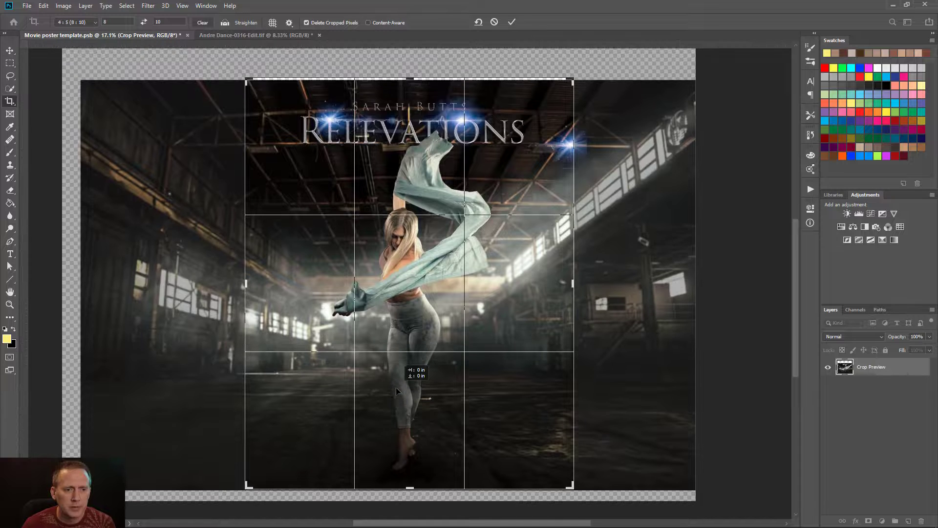
{"action": "left_click", "coordinate": [396, 387]}
{"action": "left_click_drag", "start_coordinate": [411, 79], "coordinate": [410, 79]}
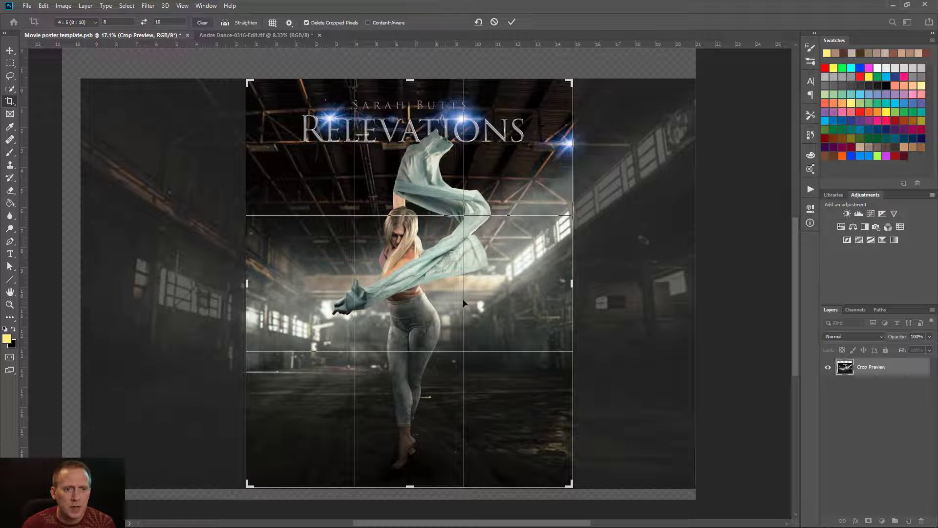
{"action": "left_click", "coordinate": [512, 21]}
Step: Commit the 4:5 crop with Enter, then undo it with Ctrl+Z
{"action": "key", "text": "Return"}
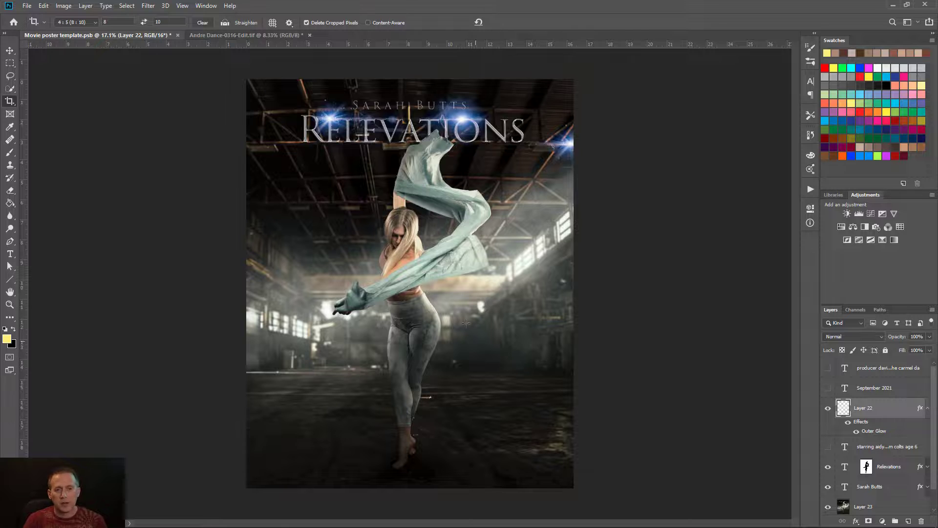
{"action": "key", "text": "ctrl+z"}
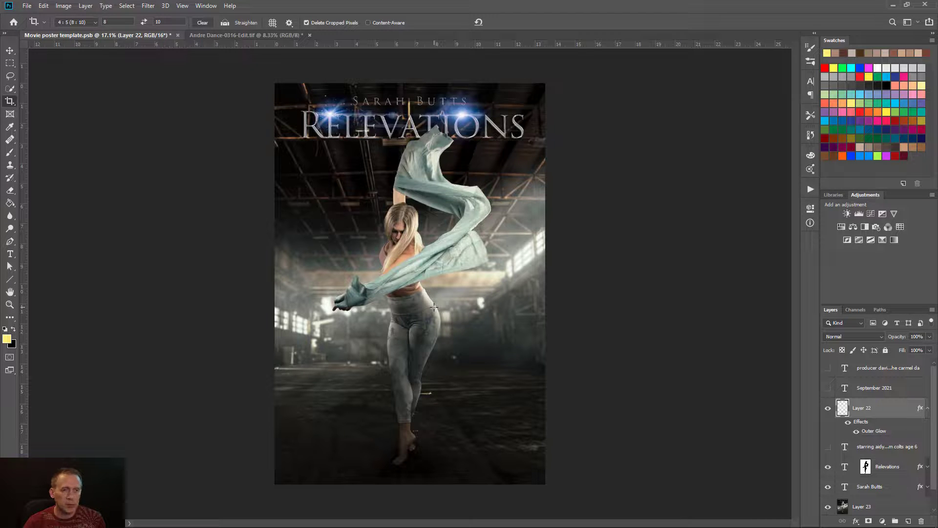
Step: Save the poster to the Desktop as 'RElevations Poster' in PSB format
{"action": "left_click", "coordinate": [27, 7]}
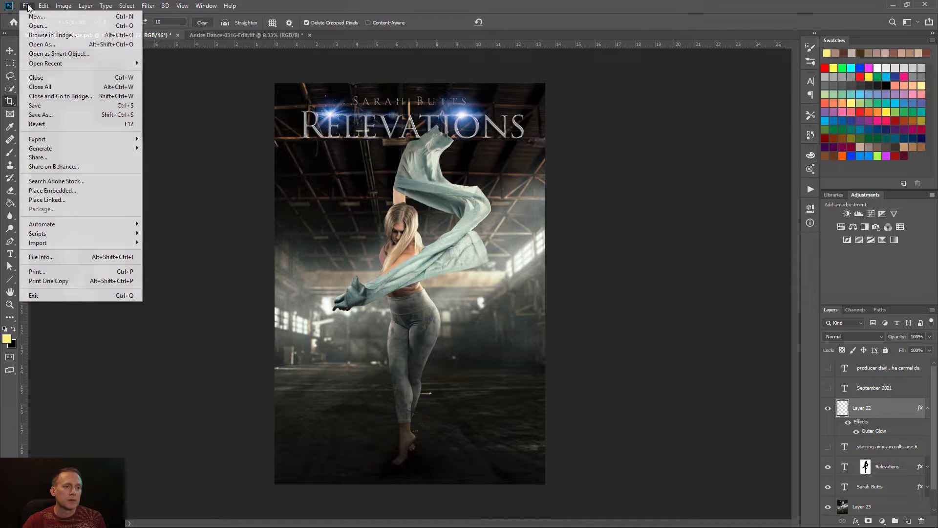
{"action": "left_click", "coordinate": [41, 117]}
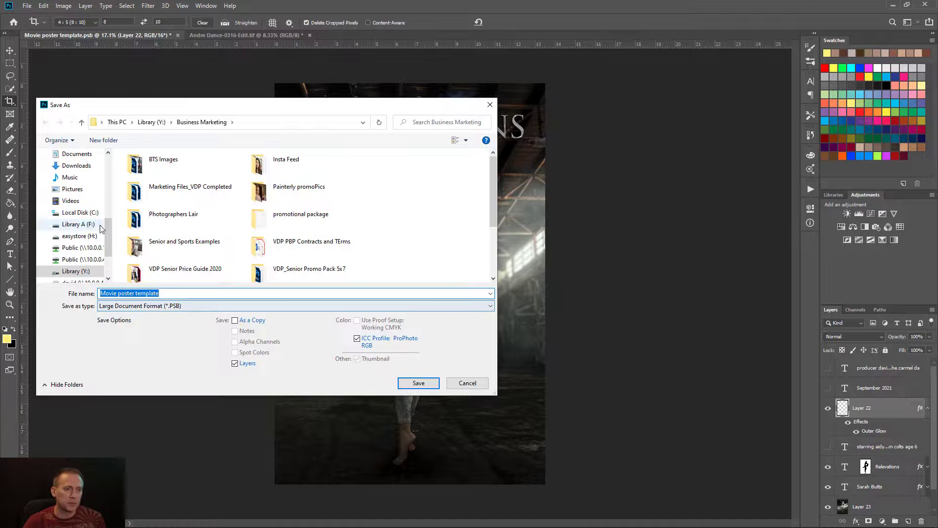
{"action": "scroll", "coordinate": [97, 196], "scroll_direction": "up", "scroll_amount": 5}
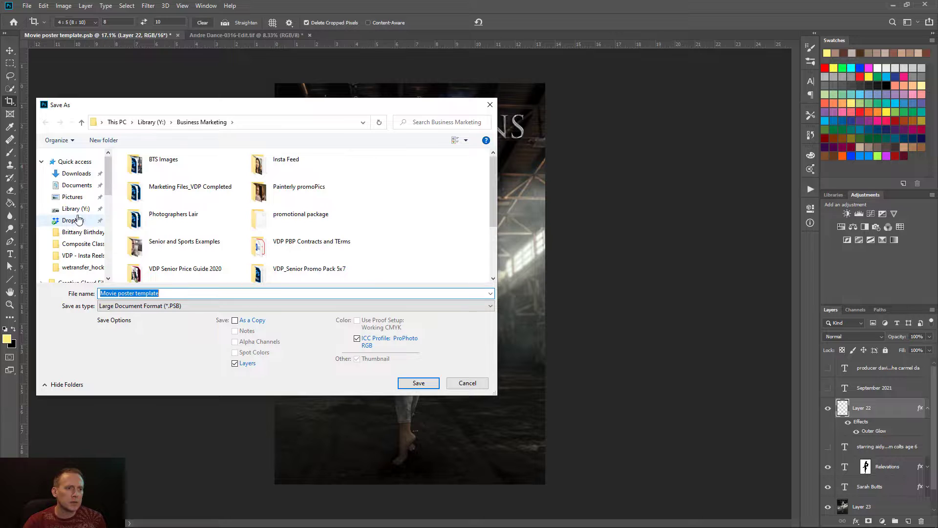
{"action": "scroll", "coordinate": [76, 227], "scroll_direction": "down", "scroll_amount": 2}
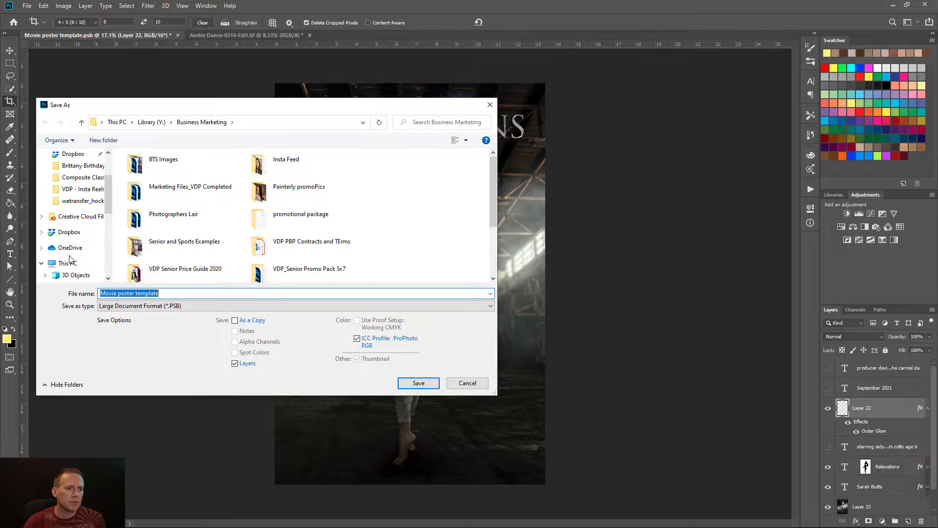
{"action": "scroll", "coordinate": [69, 264], "scroll_direction": "down", "scroll_amount": 2}
{"action": "left_click", "coordinate": [71, 213]}
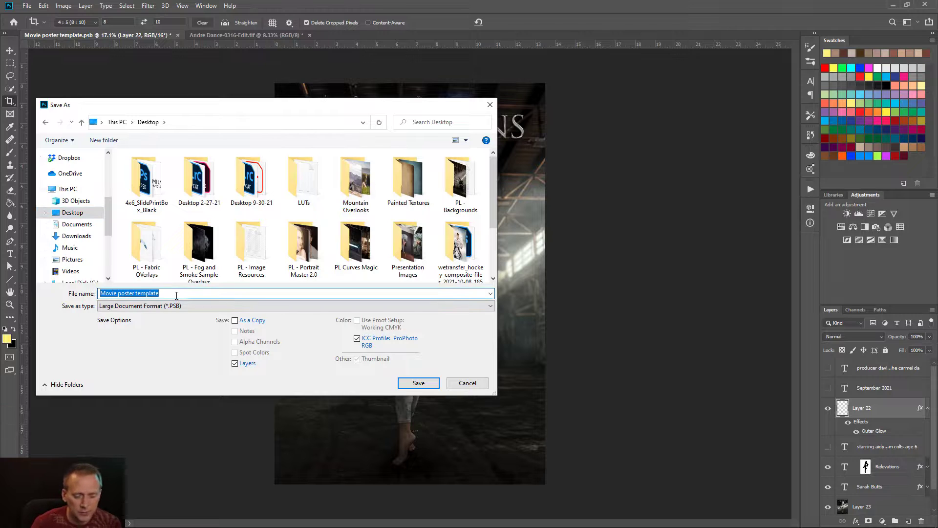
{"action": "type", "text": "RElevations Poster"}
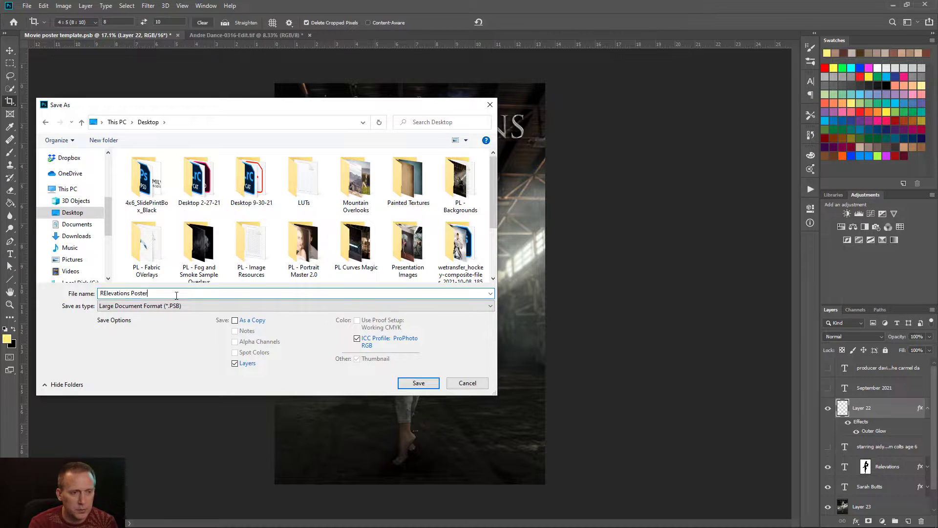
{"action": "key", "text": "Return"}
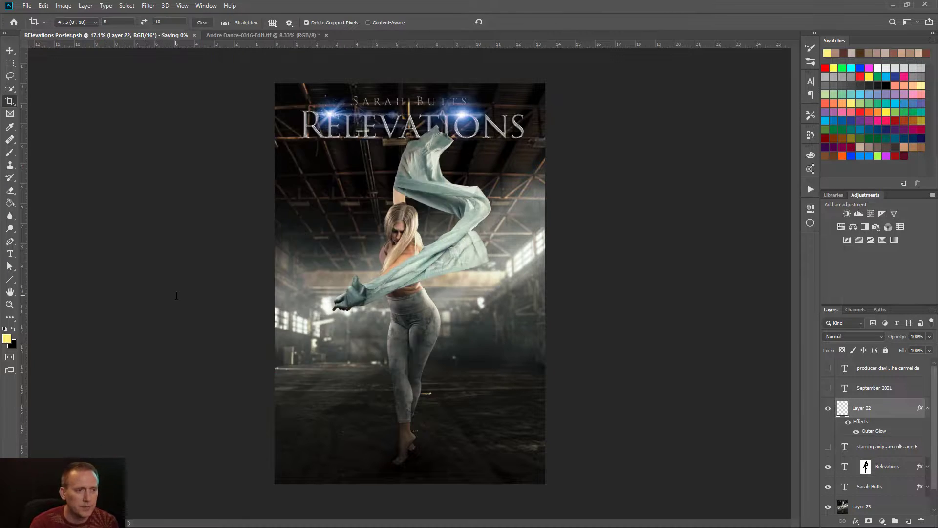